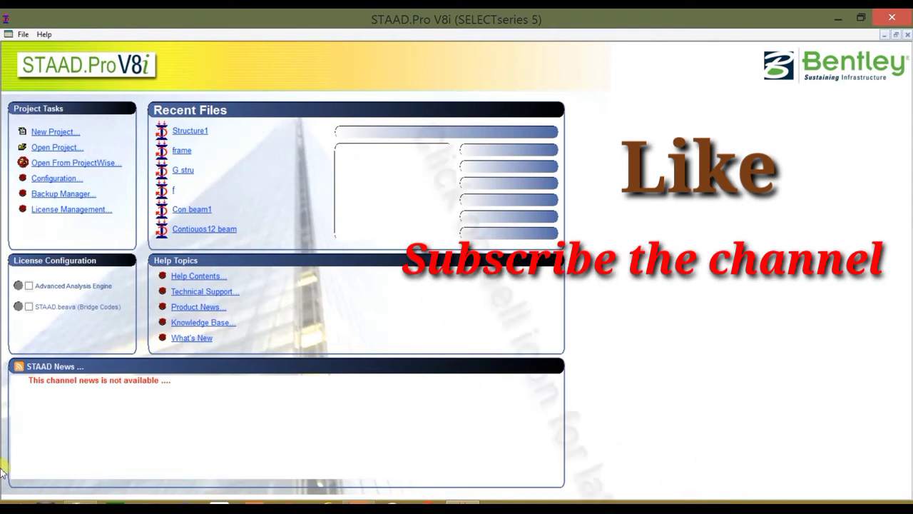
# Create a new Plane structure project with the file name Vehicular load, using meter and kilonewton units.
pyautogui.press('super+c')
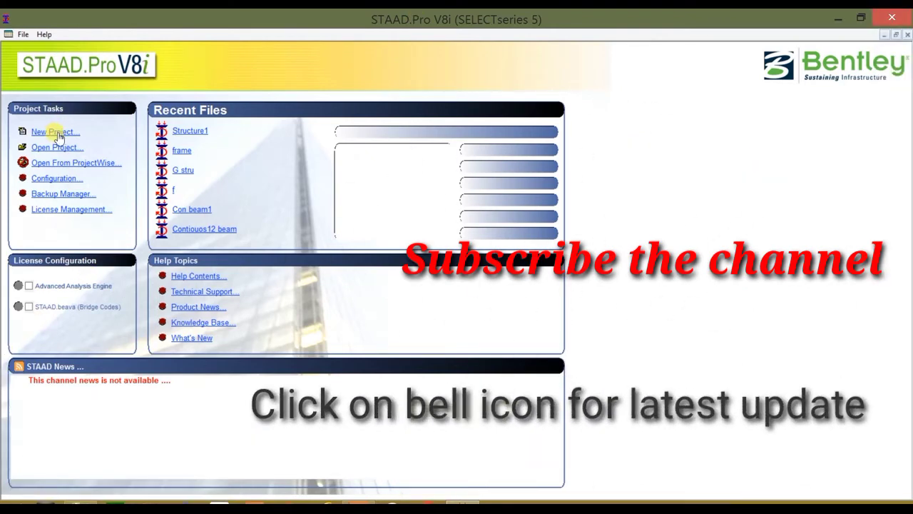
pyautogui.click(57, 135)
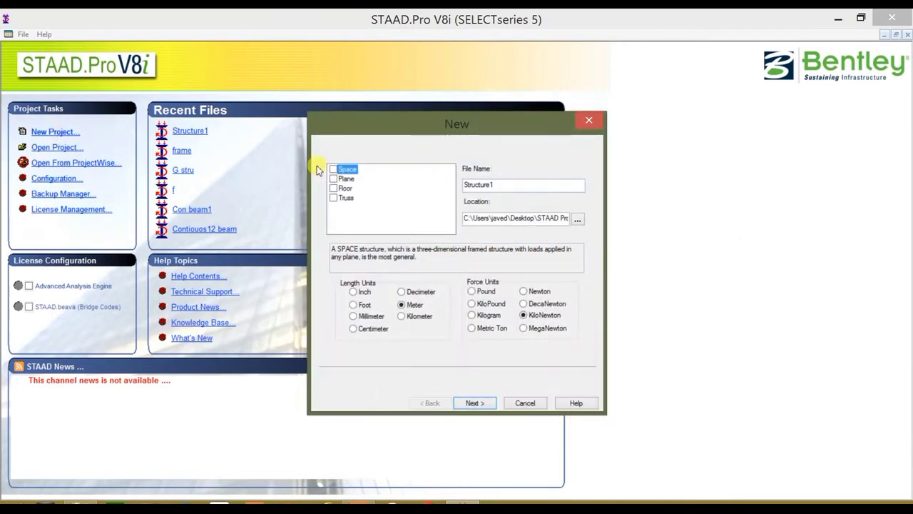
pyautogui.click(335, 179)
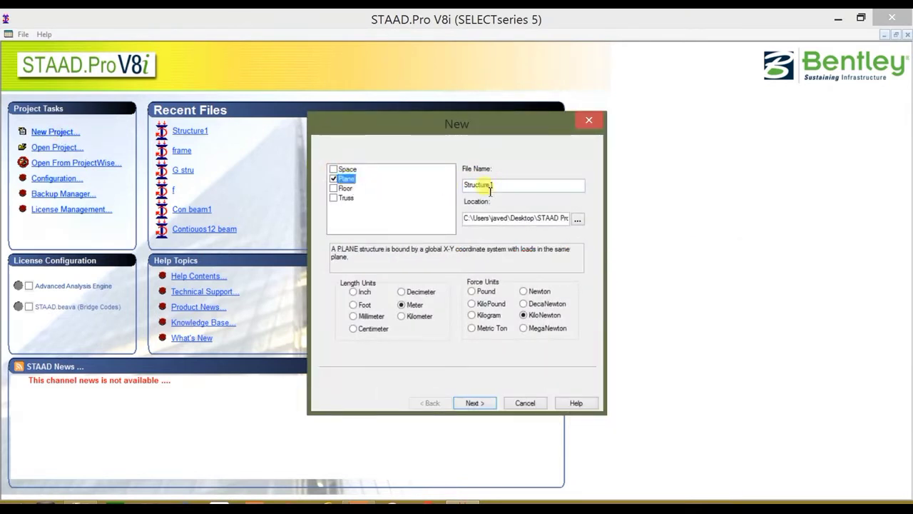
pyautogui.doubleClick(501, 185)
pyautogui.press('BackSpace')
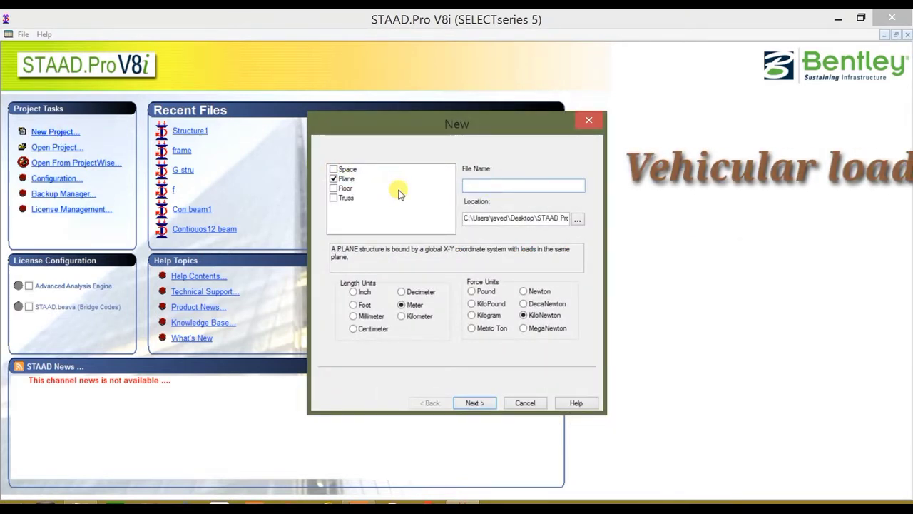
pyautogui.write('Vehicular load')
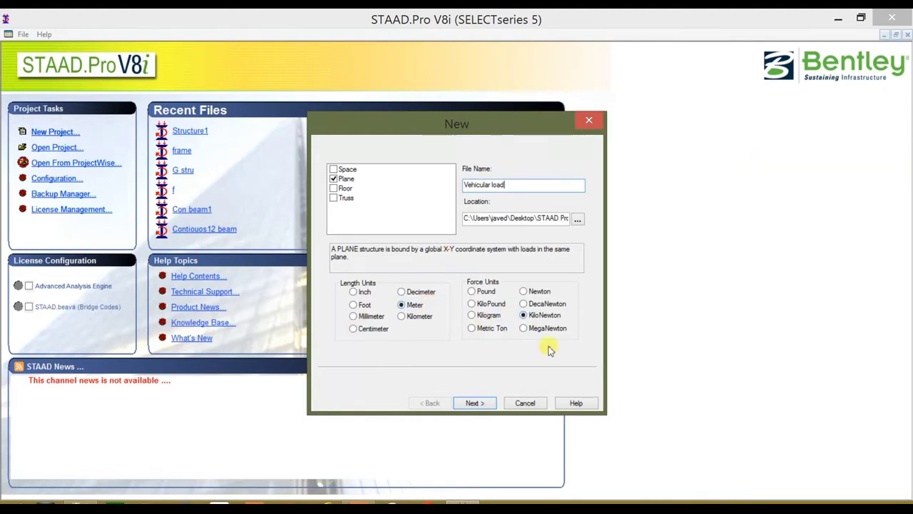
pyautogui.click(474, 403)
pyautogui.click(475, 346)
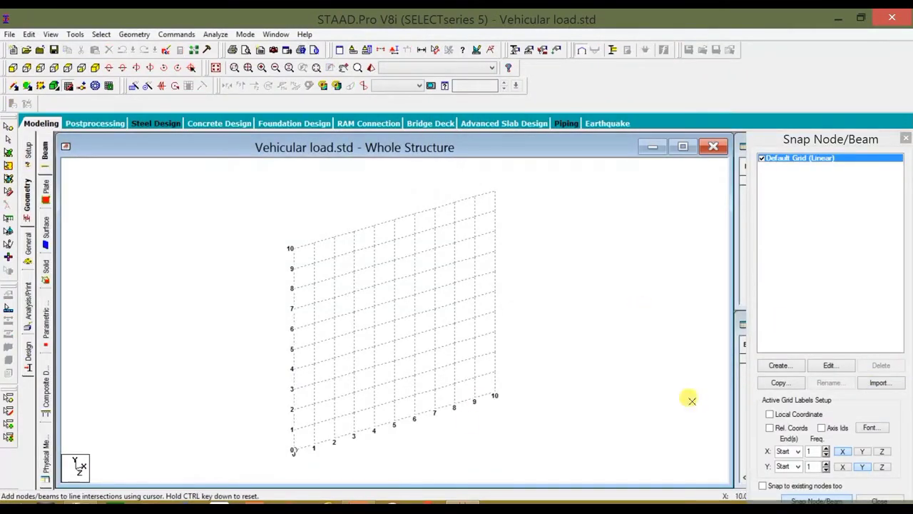
# Draw a horizontal 10 m beam on the snap grid from the origin to X = 10, and close the grid.
pyautogui.click(301, 449)
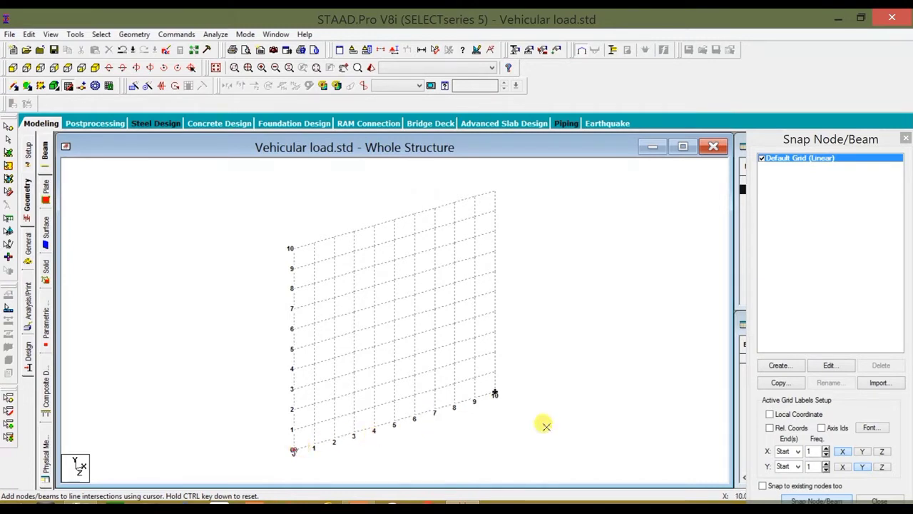
pyautogui.click(498, 391)
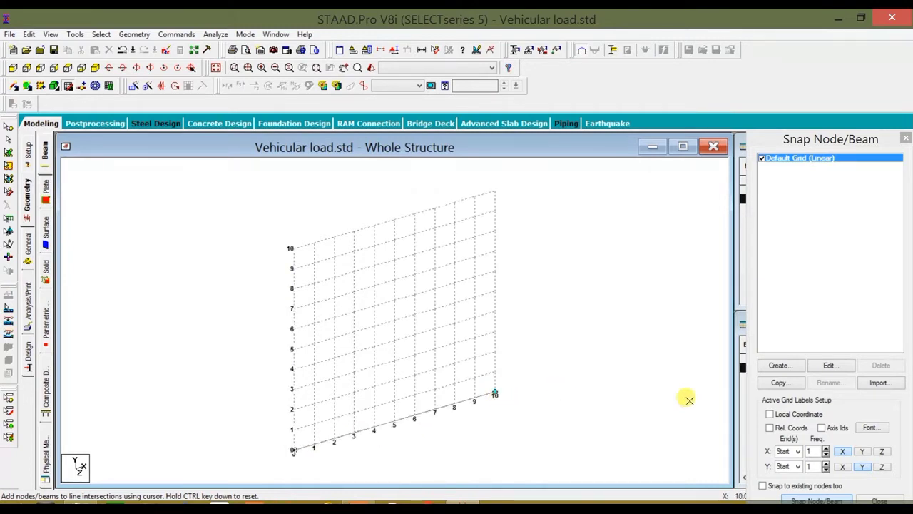
pyautogui.click(68, 87)
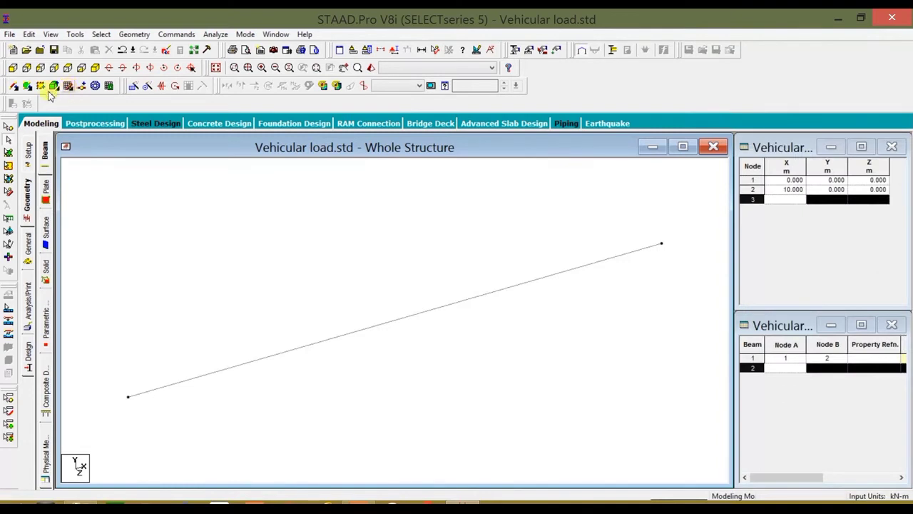
# Define a rectangular concrete section with YD 0.4 m and ZD 0.3 m.
pyautogui.click(13, 68)
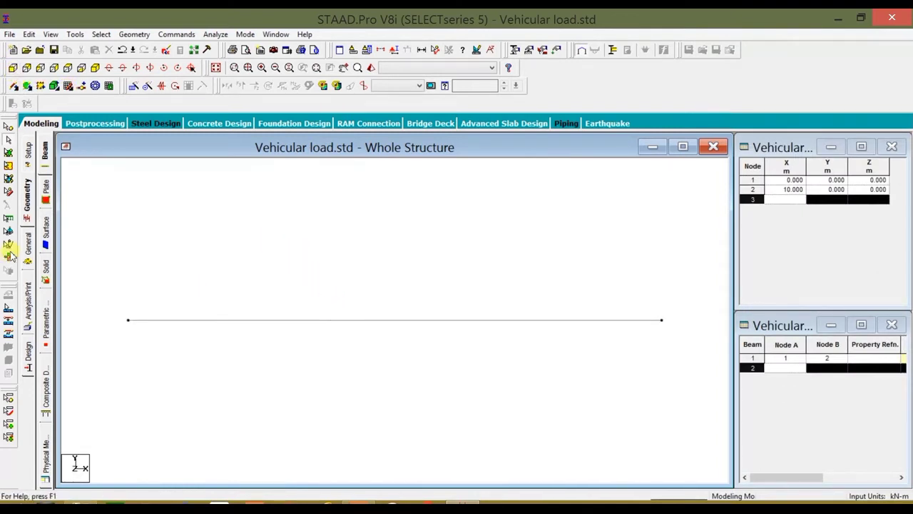
pyautogui.click(27, 251)
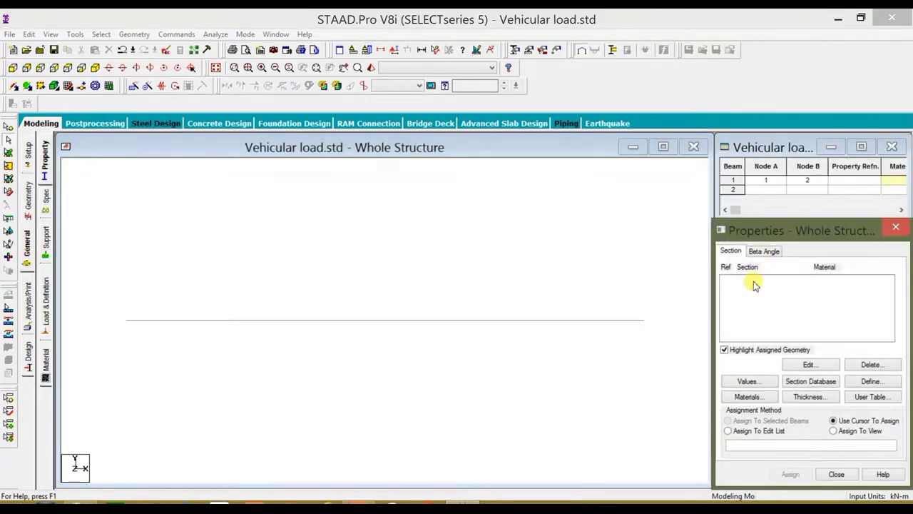
pyautogui.click(871, 382)
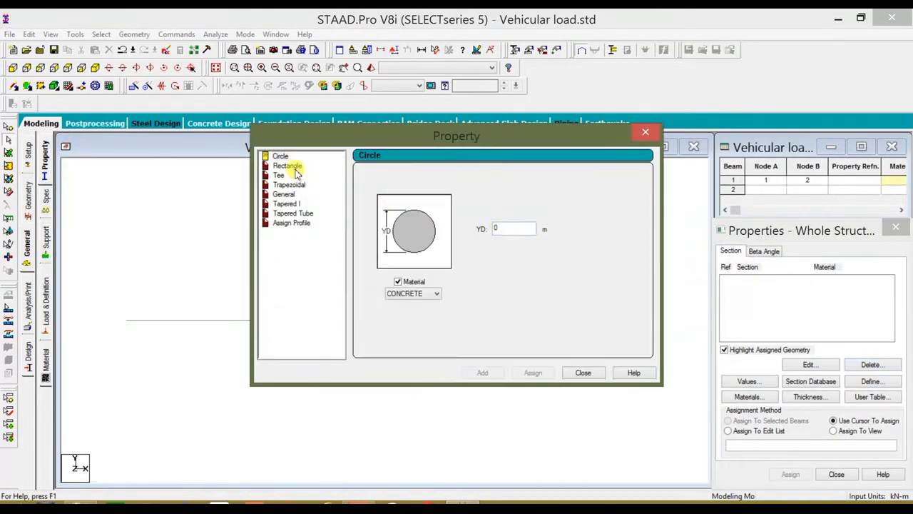
pyautogui.click(292, 167)
pyautogui.click(524, 222)
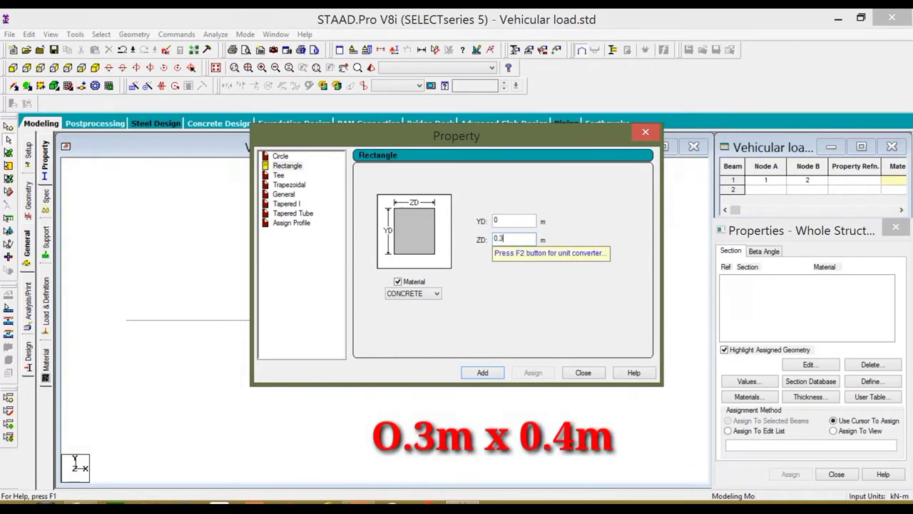
pyautogui.write('.3')
pyautogui.write('.4')
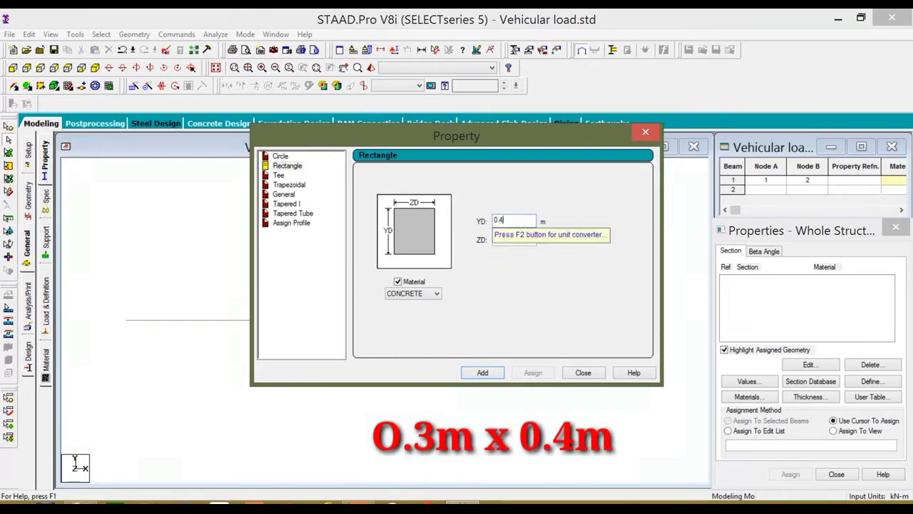
pyautogui.click(480, 371)
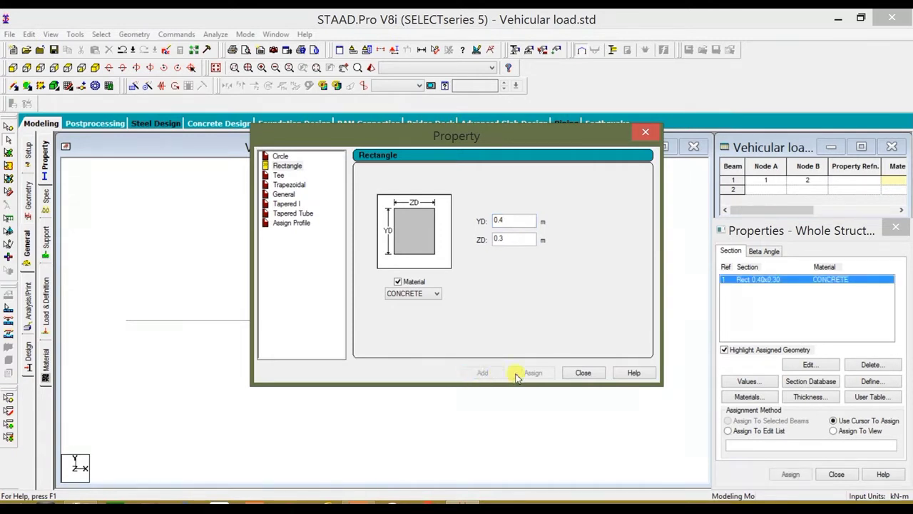
pyautogui.click(581, 372)
# Assign the 0.40x0.30 rectangular section to the beam.
pyautogui.moveTo(204, 264); pyautogui.dragTo(536, 390)
pyautogui.click(788, 473)
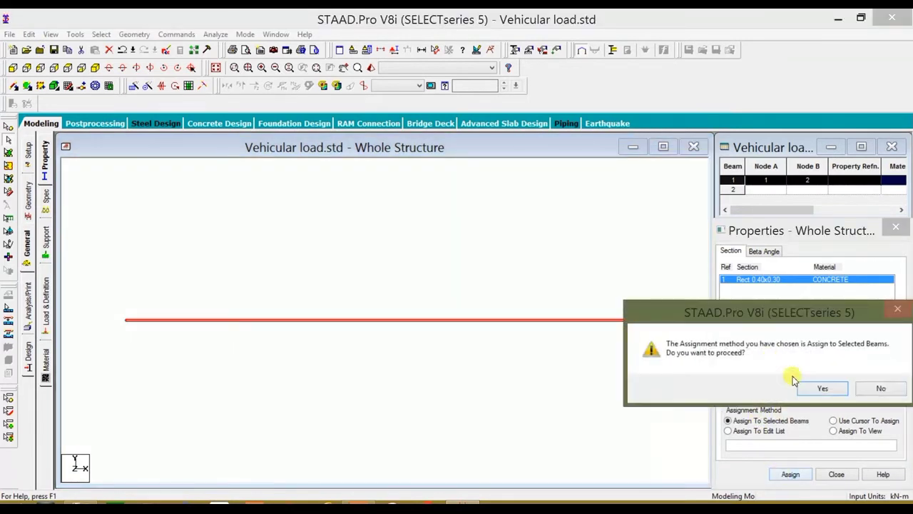
pyautogui.click(822, 389)
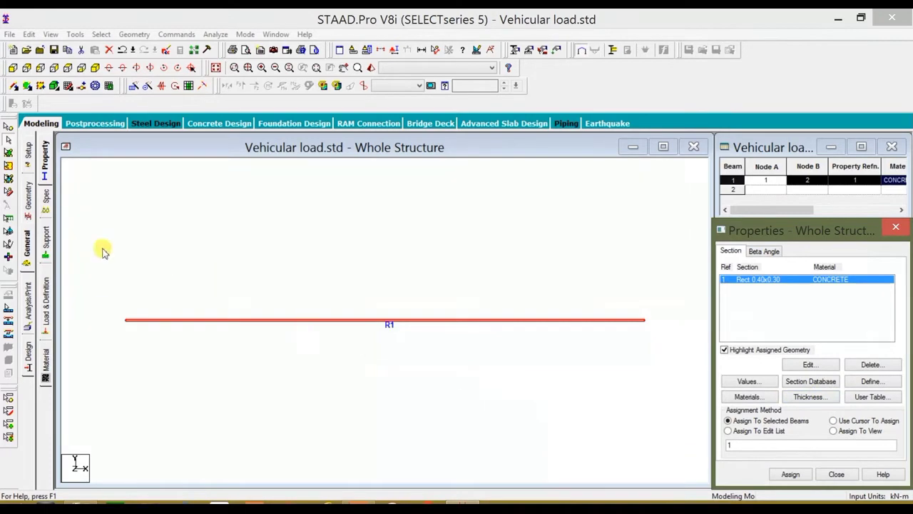
# Create a fixed support definition for the structure.
pyautogui.click(45, 246)
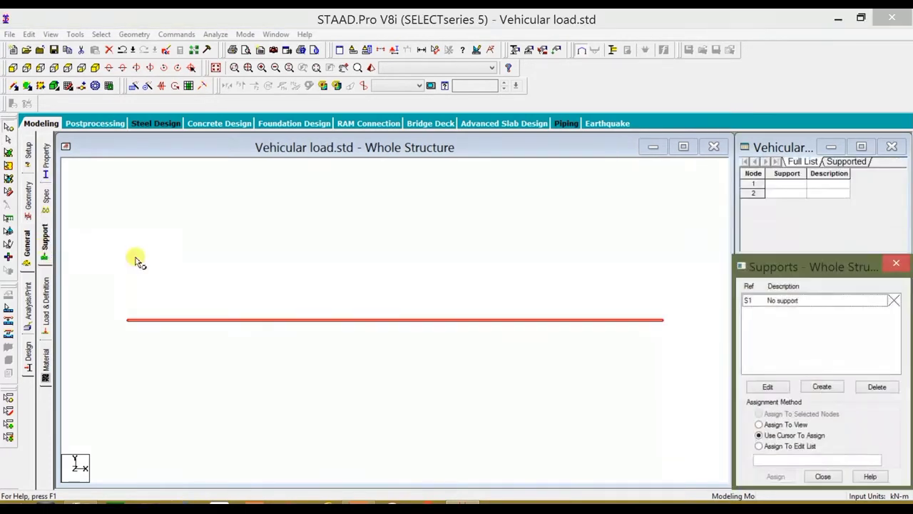
pyautogui.click(823, 387)
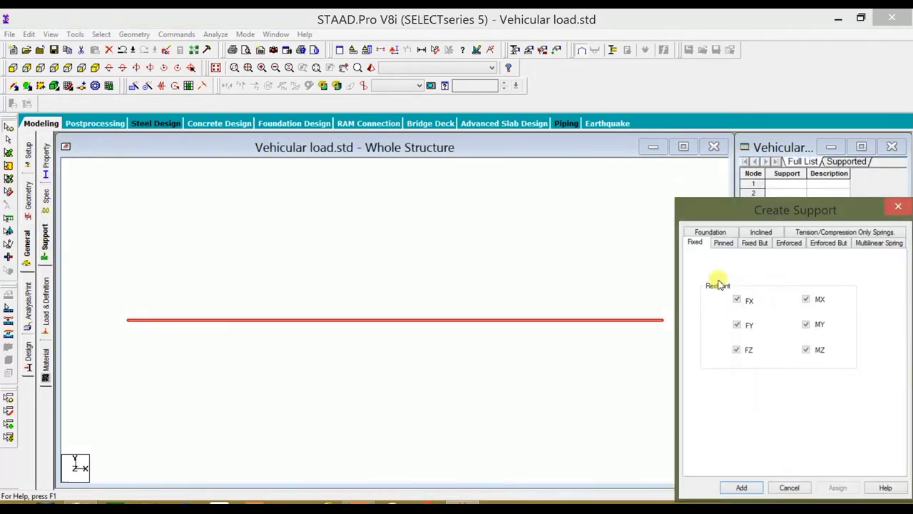
pyautogui.click(742, 488)
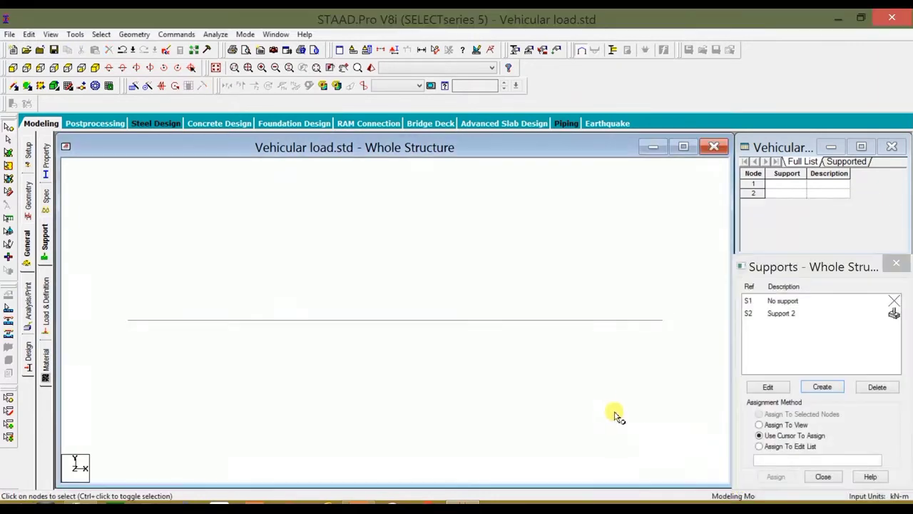
# Assign the fixed support to both end nodes of the beam.
pyautogui.click(803, 319)
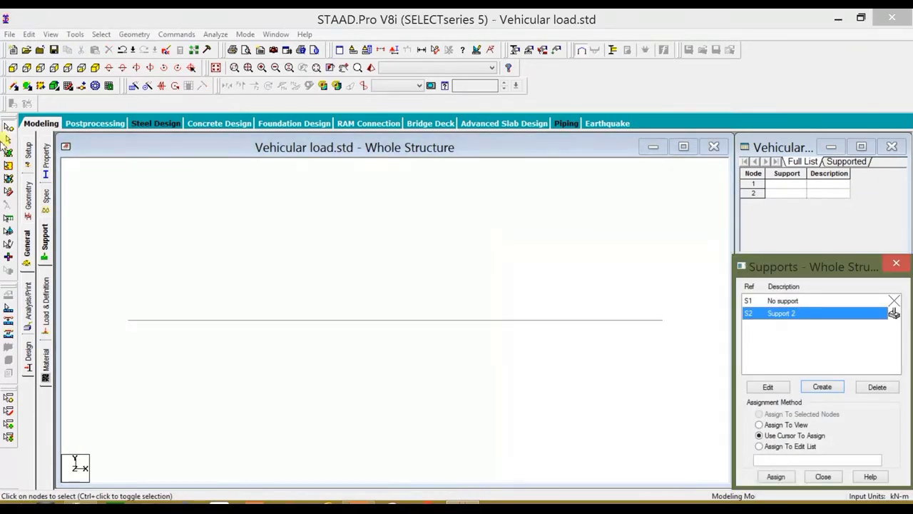
pyautogui.moveTo(490, 360); pyautogui.dragTo(664, 388)
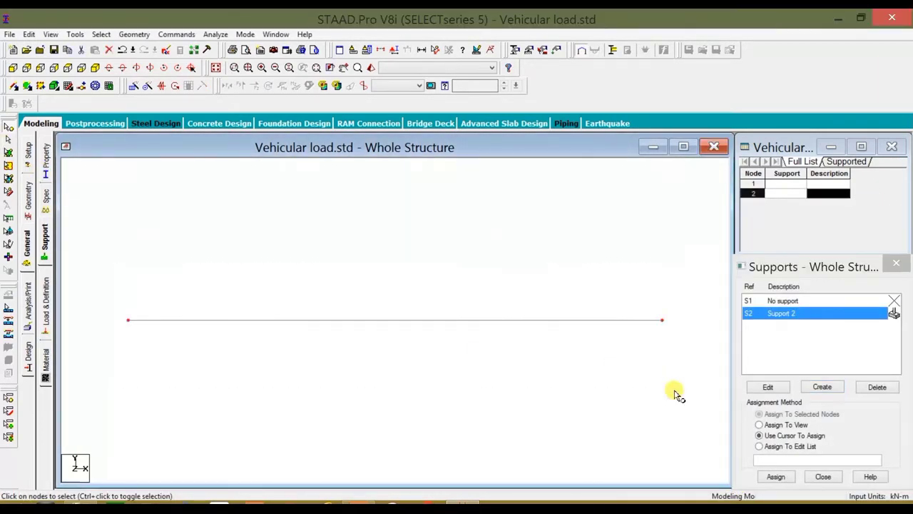
pyautogui.click(775, 477)
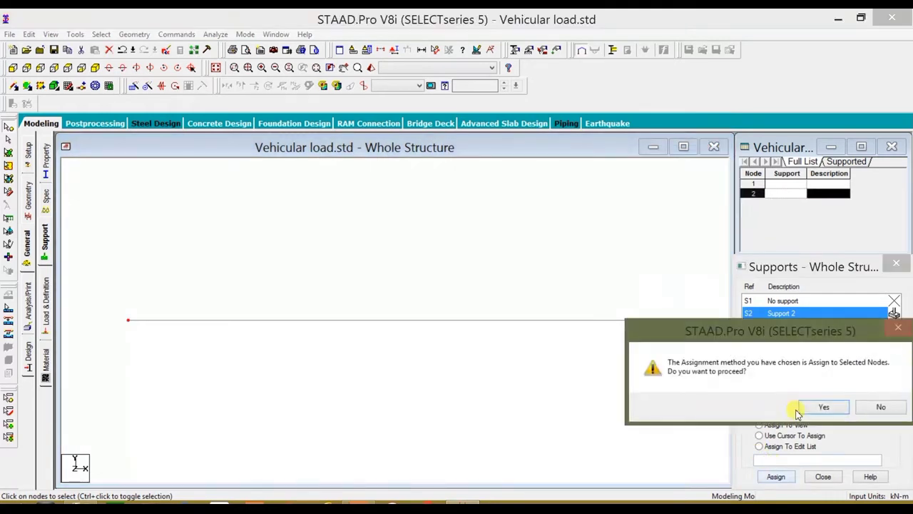
pyautogui.click(807, 411)
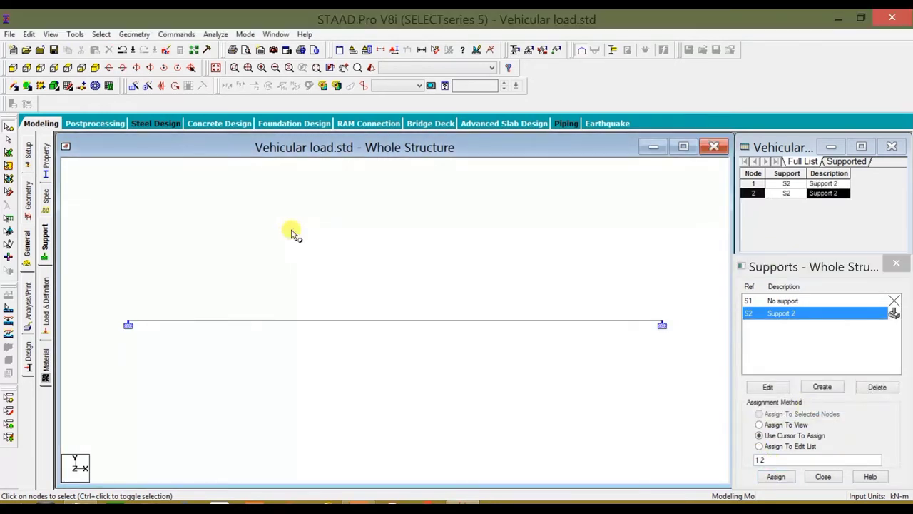
# Start a new vehicle load definition under the structure's load definitions.
pyautogui.click(45, 303)
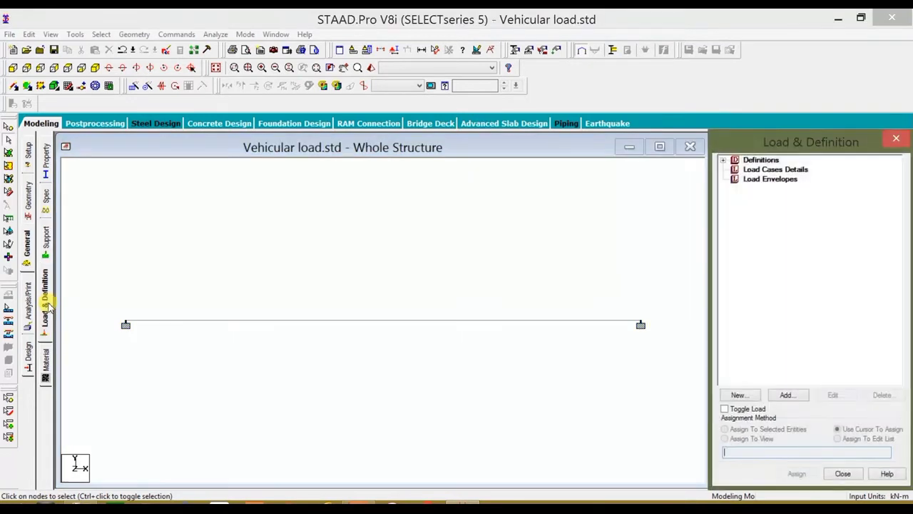
pyautogui.doubleClick(752, 163)
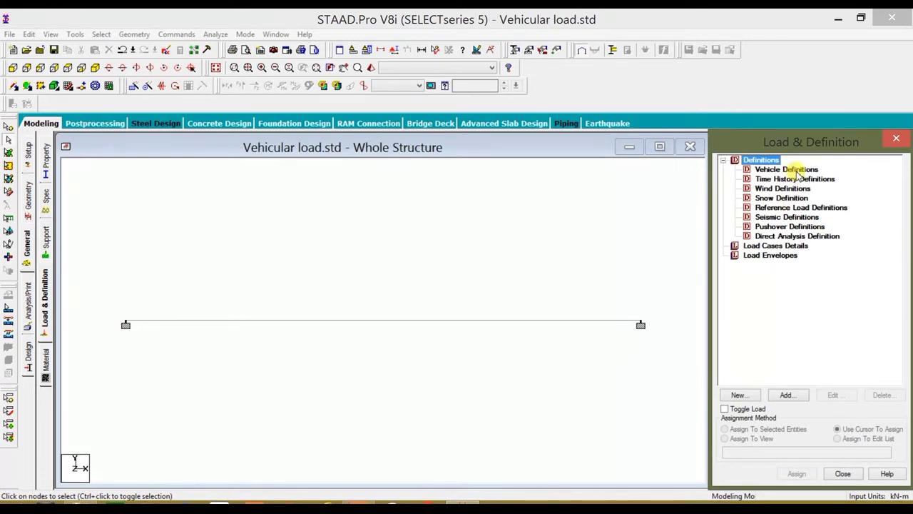
pyautogui.click(178, 34)
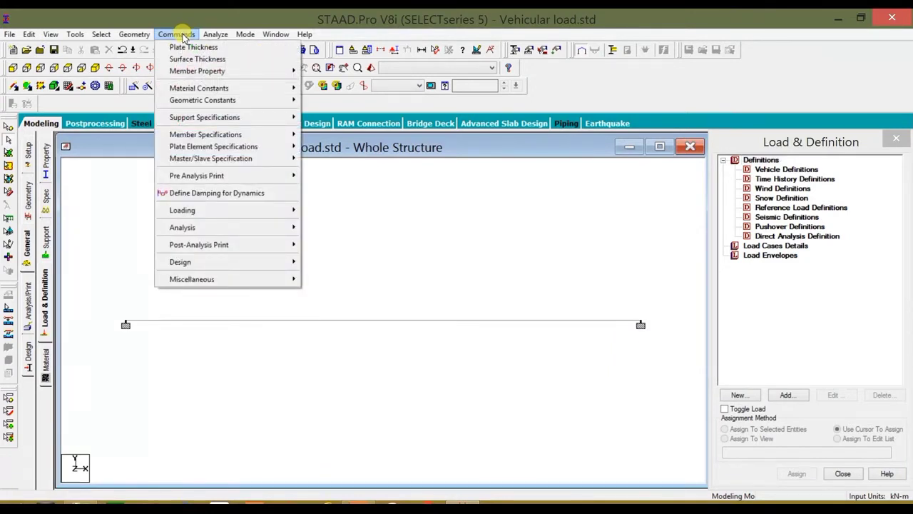
pyautogui.moveTo(190, 207)
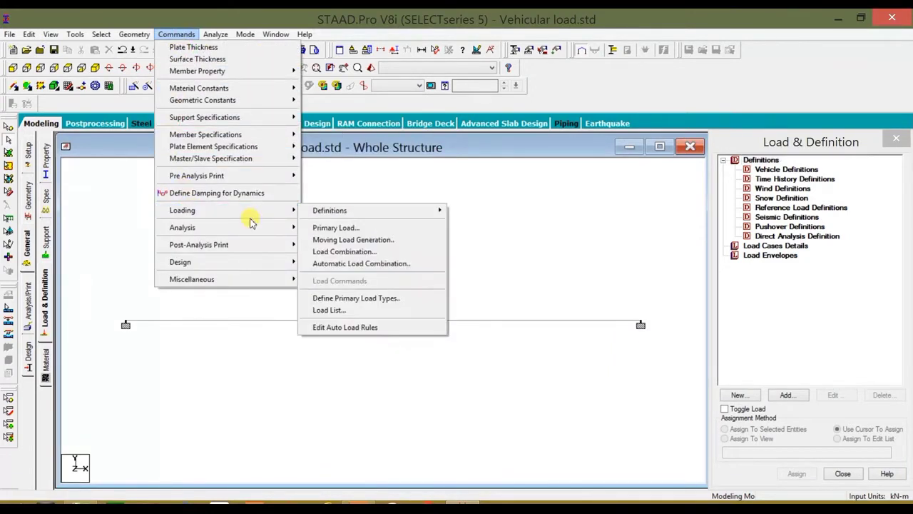
pyautogui.moveTo(327, 211)
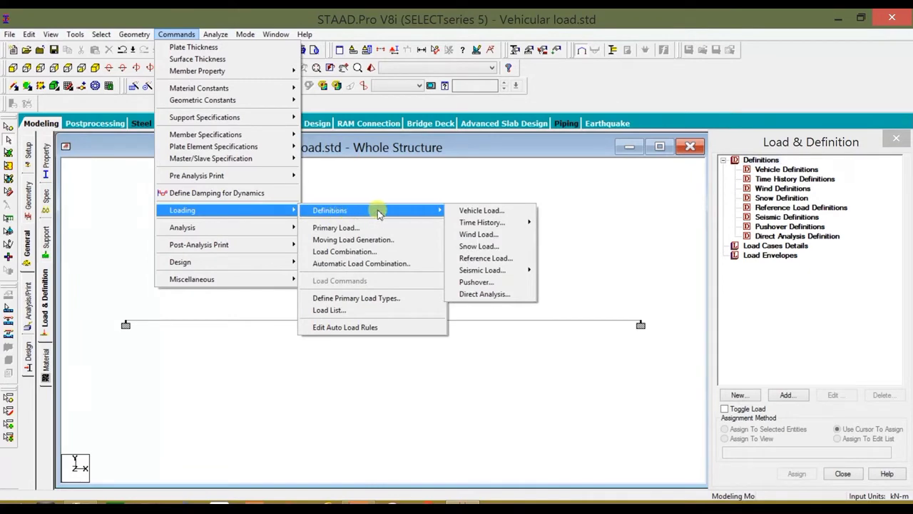
pyautogui.moveTo(442, 210)
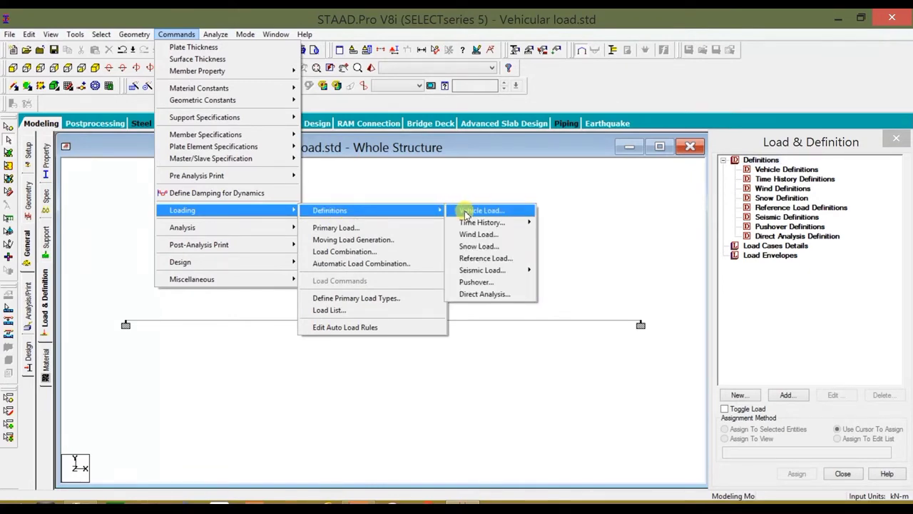
pyautogui.click(465, 211)
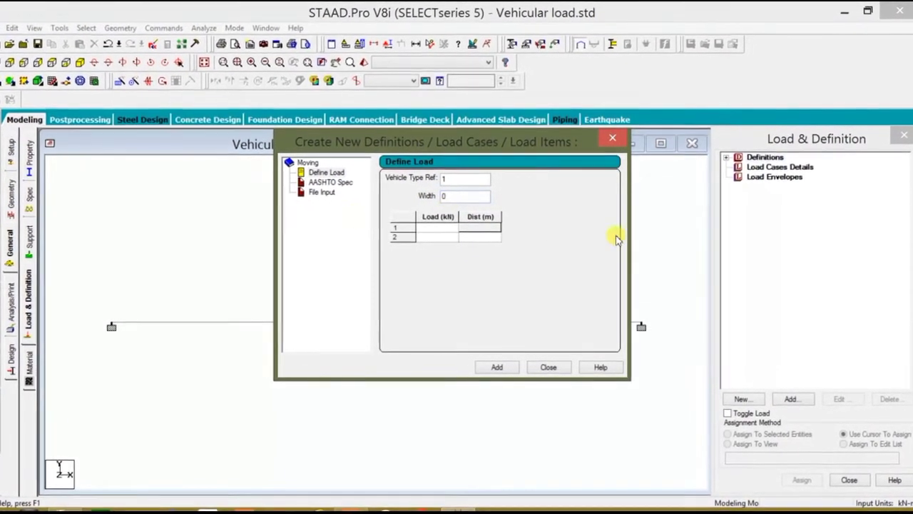
# Enter five loads of 25 kN each for vehicle type 1.
pyautogui.click(430, 226)
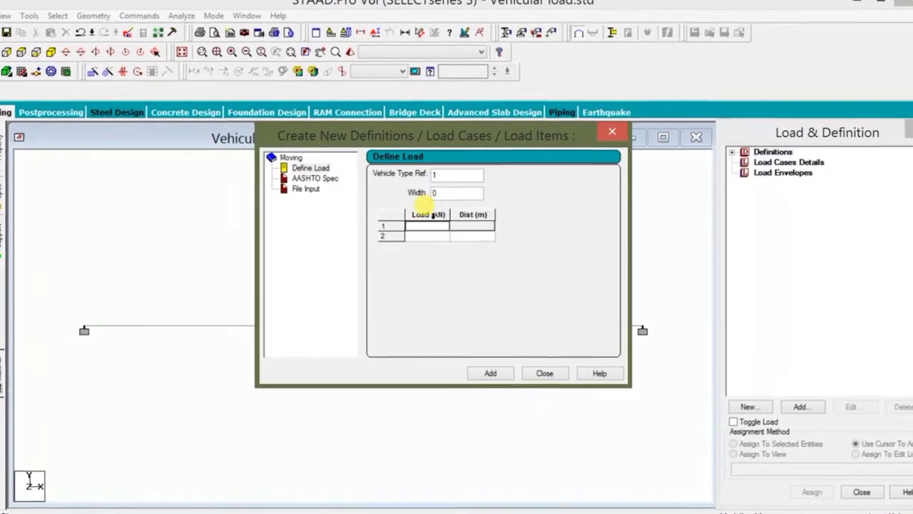
pyautogui.write('25')
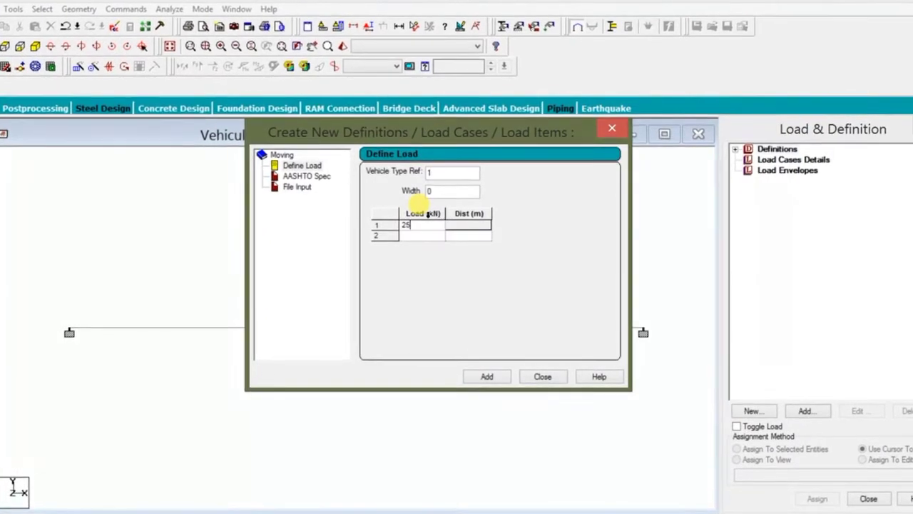
pyautogui.click(420, 235)
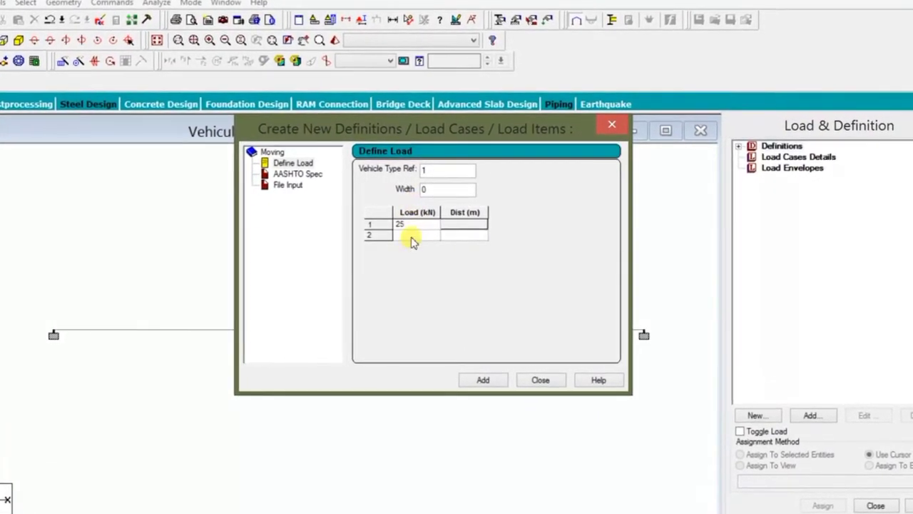
pyautogui.write('25')
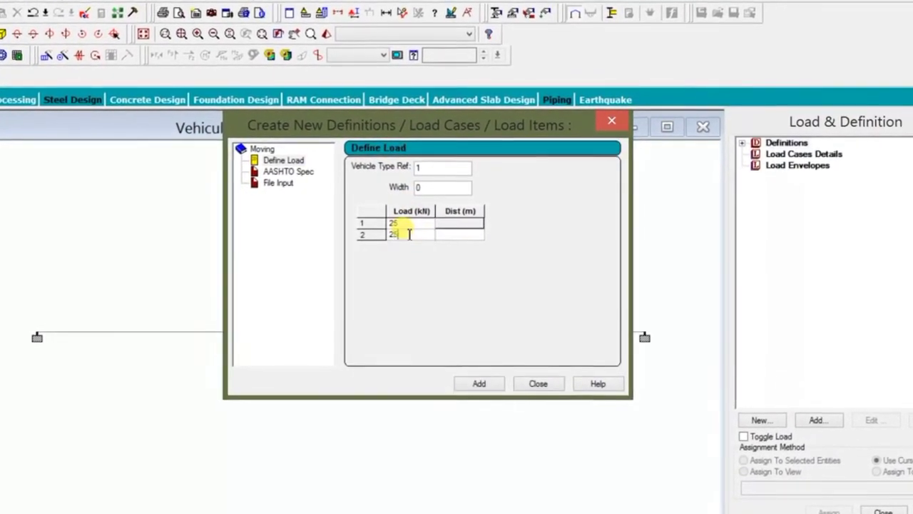
pyautogui.press('Return')
pyautogui.write('25')
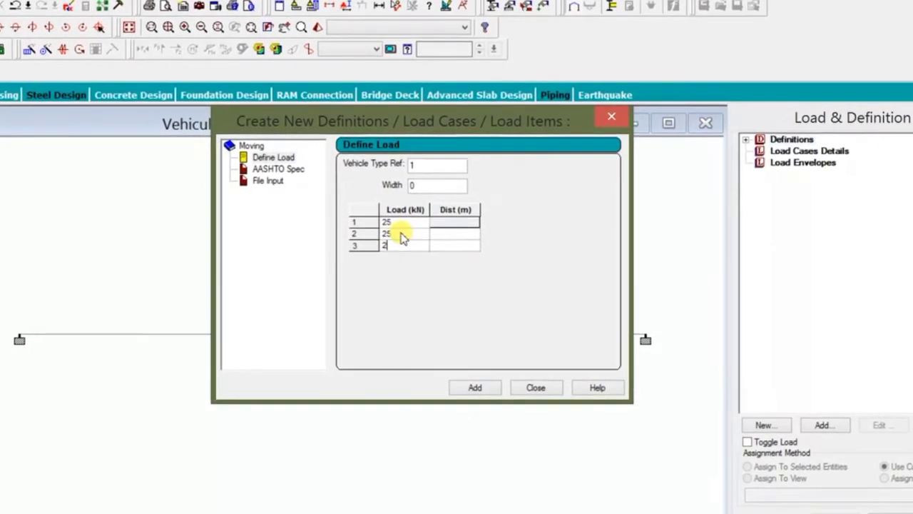
pyautogui.press('Return')
pyautogui.write('25')
pyautogui.press('Return')
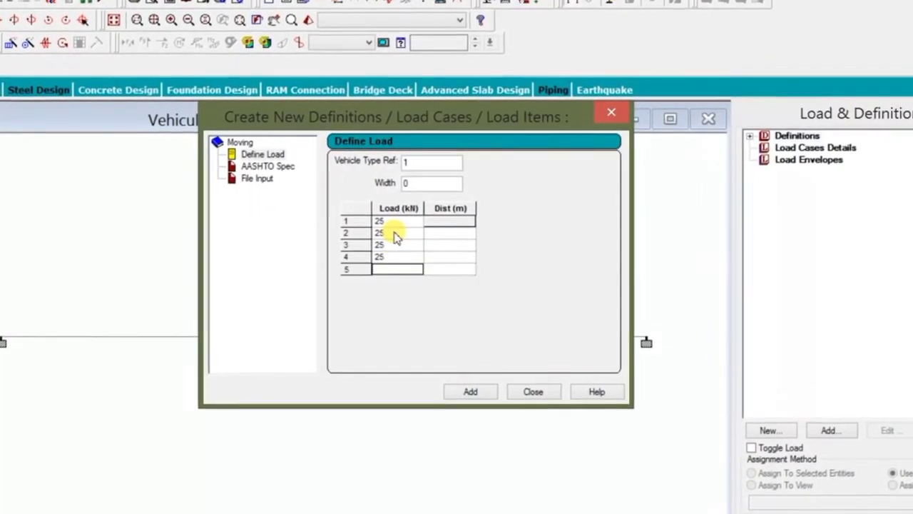
pyautogui.write('25')
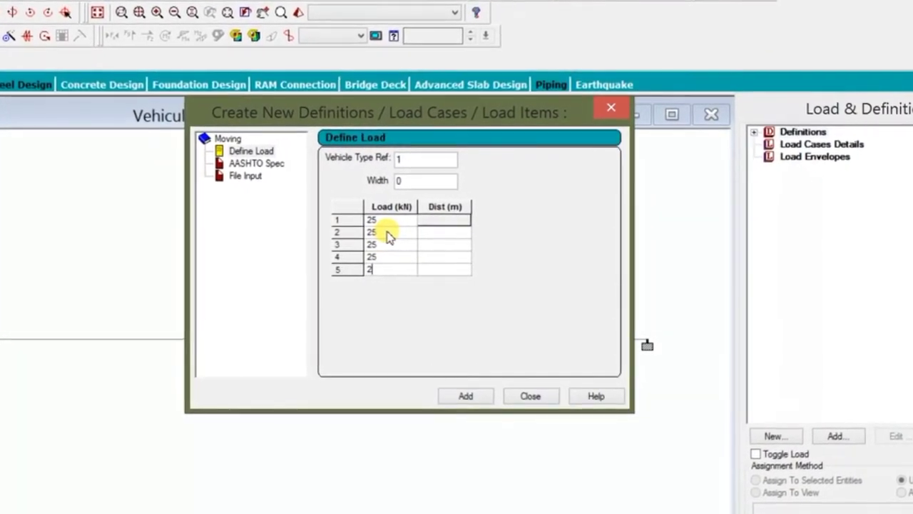
# Set the four distances between the vehicle's loads to 0.5 m each and add the type 1 vehicle definition.
pyautogui.click(448, 232)
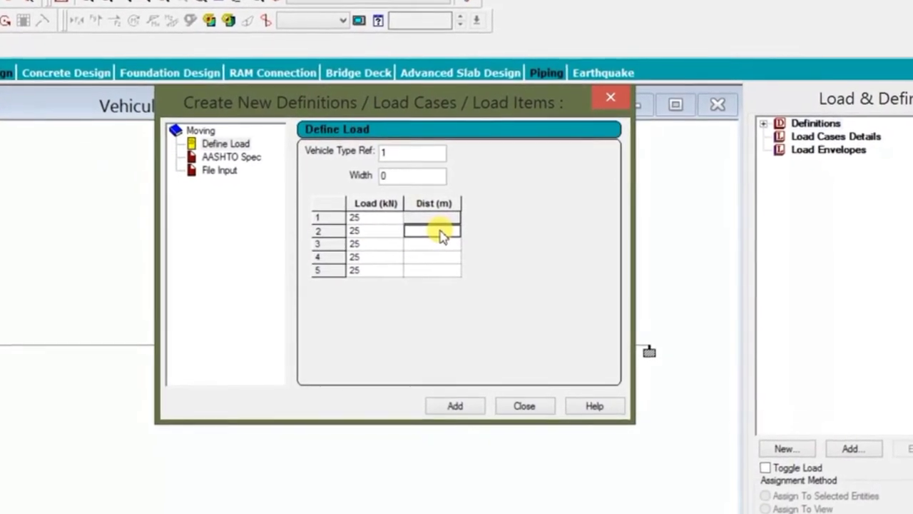
pyautogui.click(440, 232)
pyautogui.write('5')
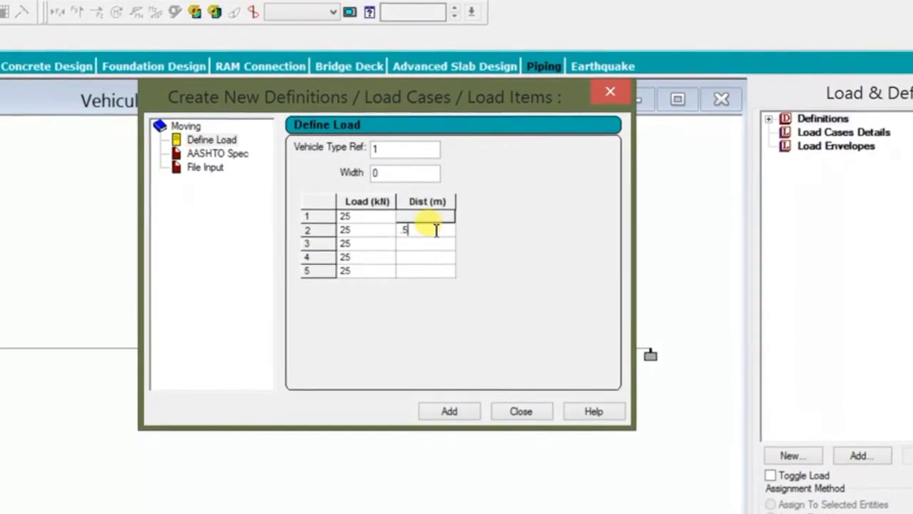
pyautogui.press('Return')
pyautogui.write('.5')
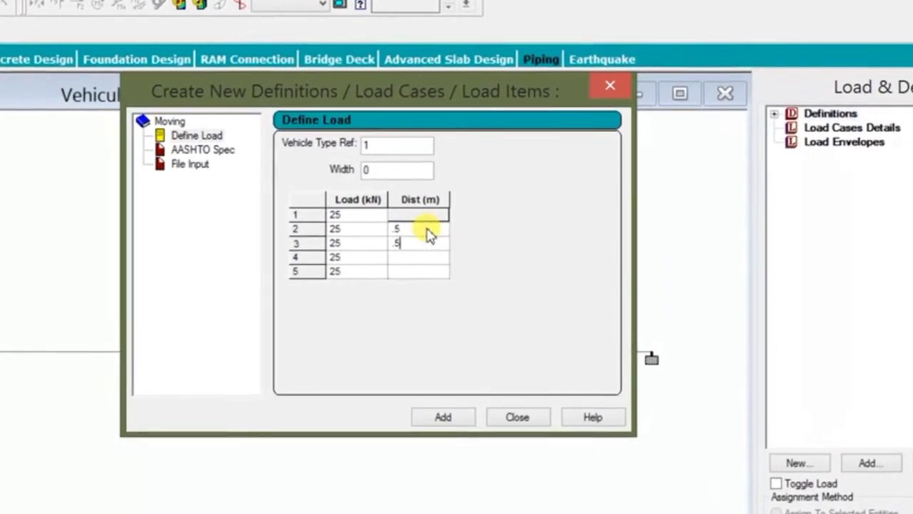
pyautogui.press('Return')
pyautogui.write('.5')
pyautogui.press('Return')
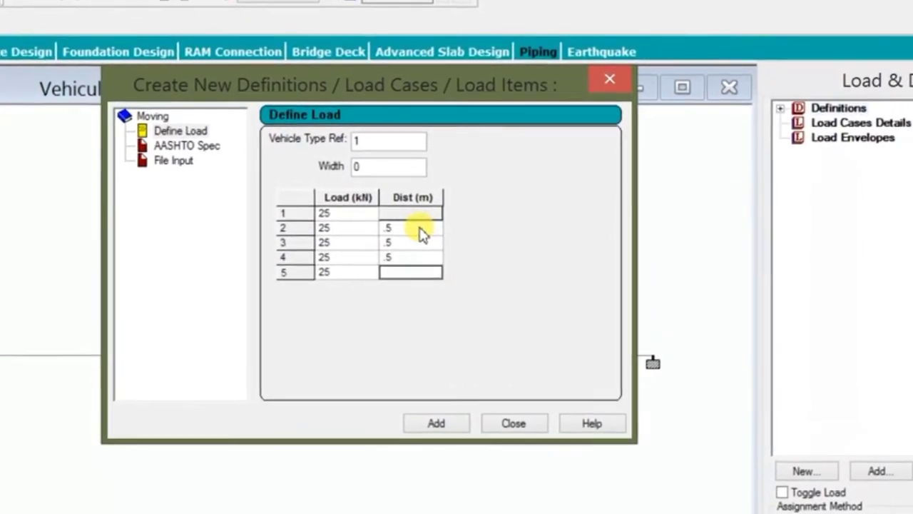
pyautogui.write('.5')
pyautogui.press('Return')
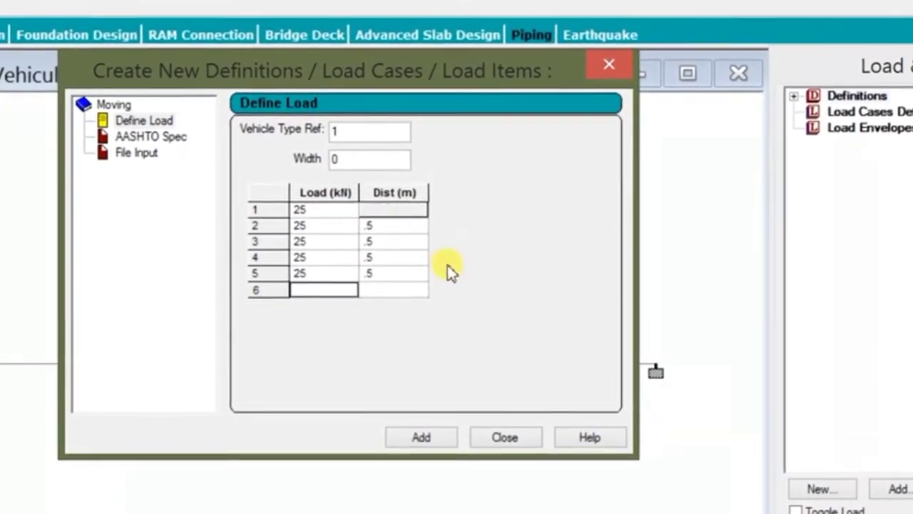
pyautogui.click(407, 275)
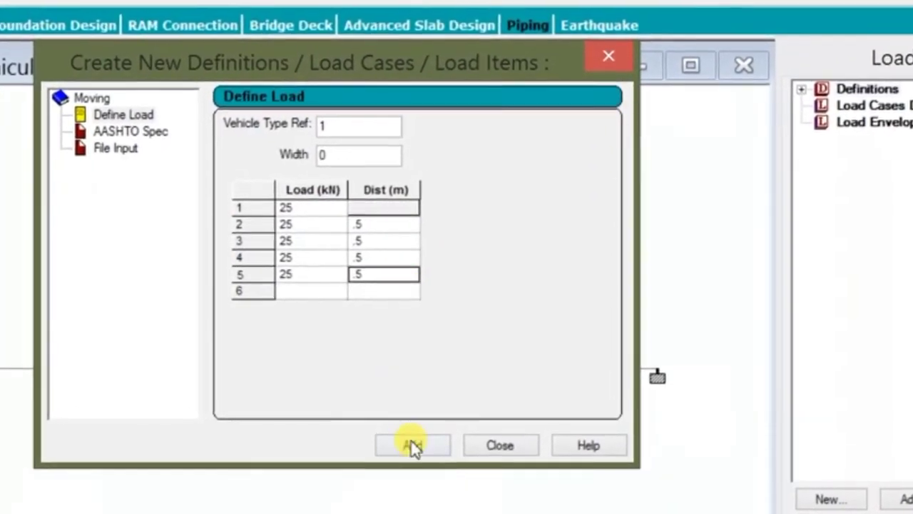
pyautogui.click(412, 443)
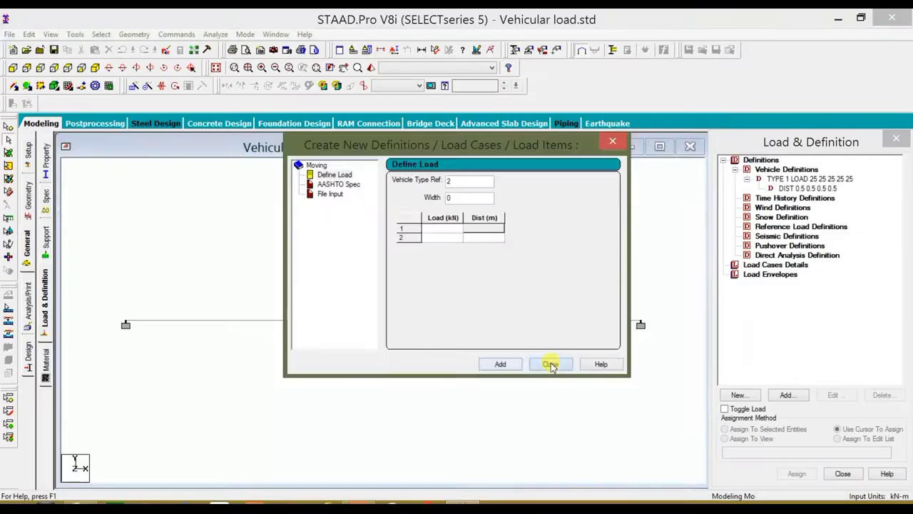
pyautogui.click(497, 449)
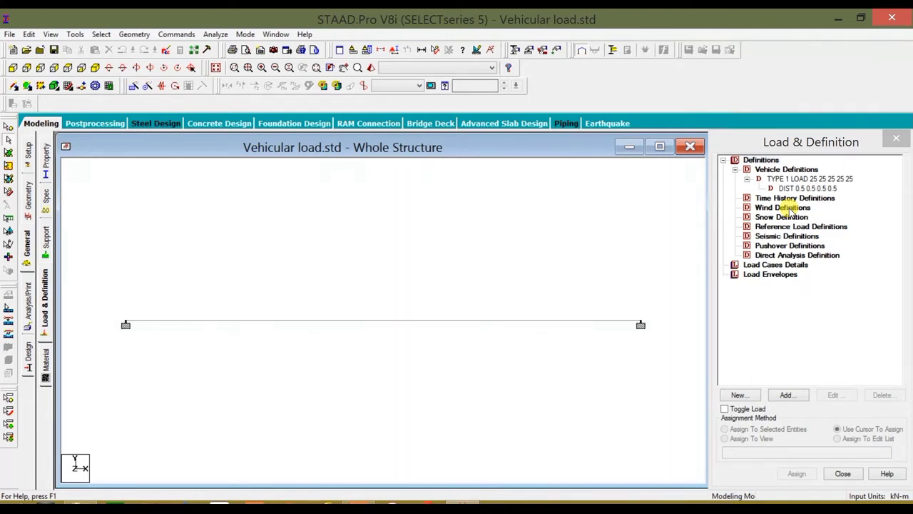
# Add a load generation case that generates 20 loads with no predefined load.
pyautogui.click(724, 161)
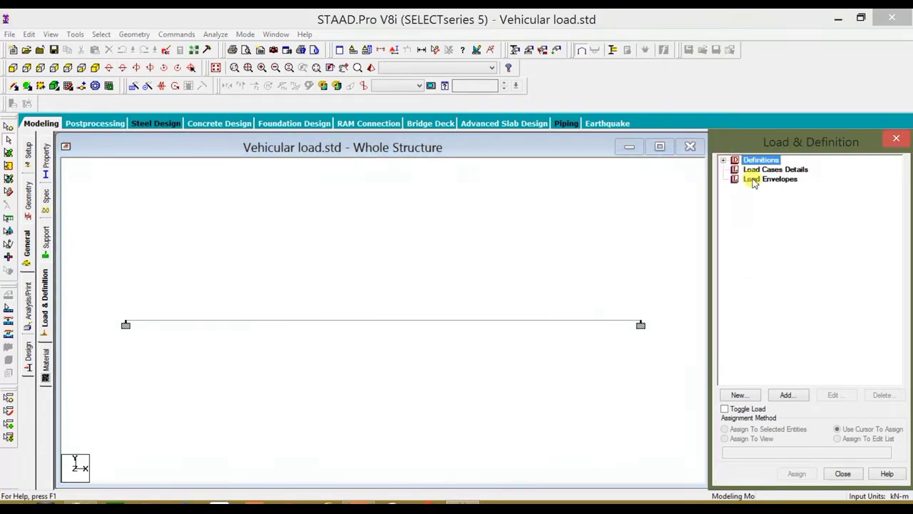
pyautogui.click(760, 170)
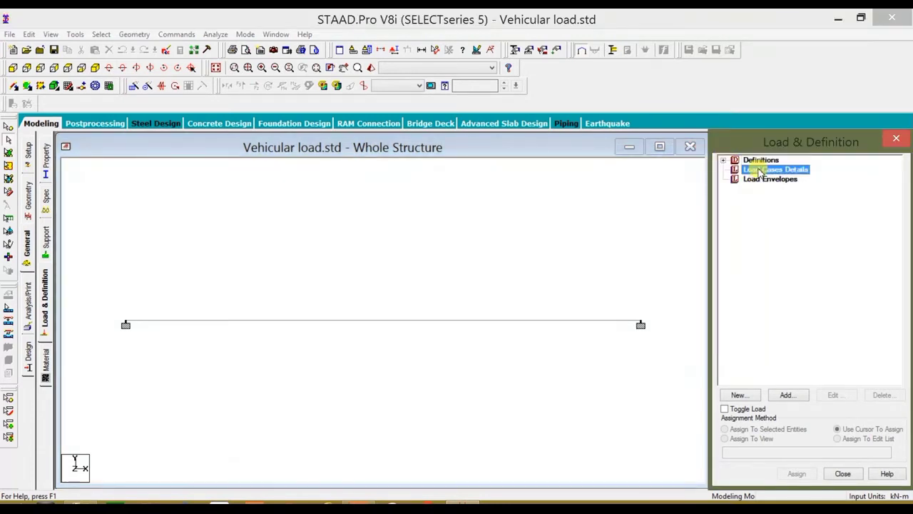
pyautogui.click(787, 396)
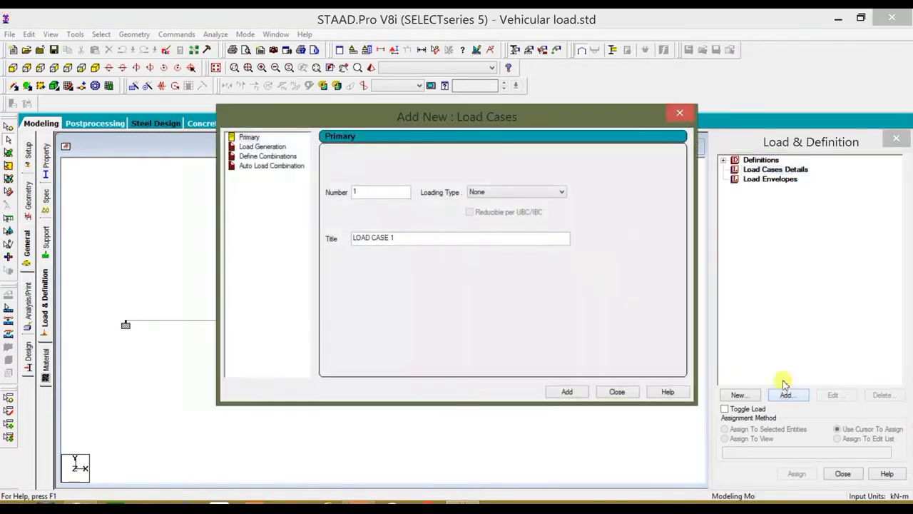
pyautogui.click(275, 148)
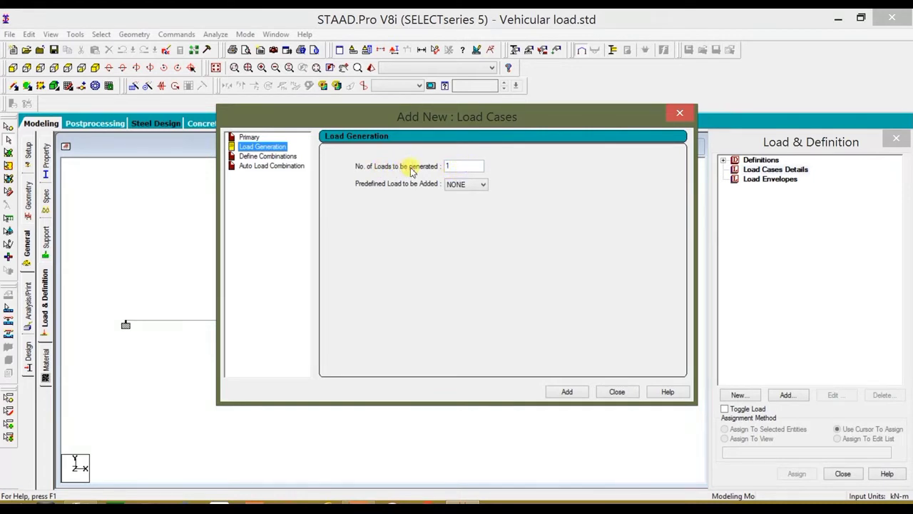
pyautogui.doubleClick(459, 169)
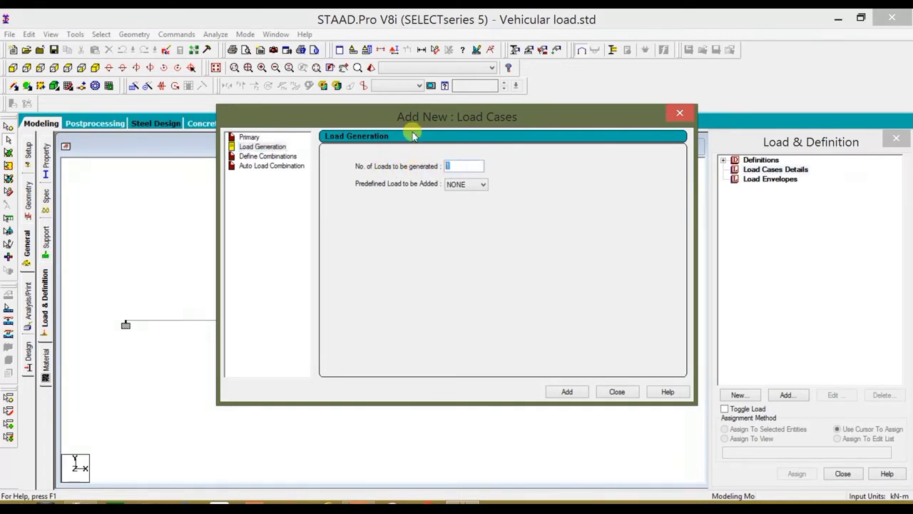
pyautogui.write('20')
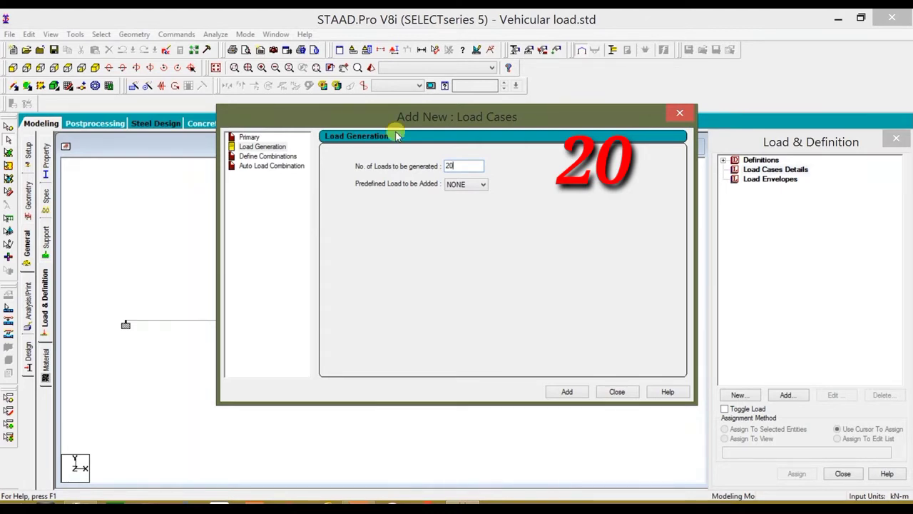
pyautogui.click(566, 393)
pyautogui.click(617, 392)
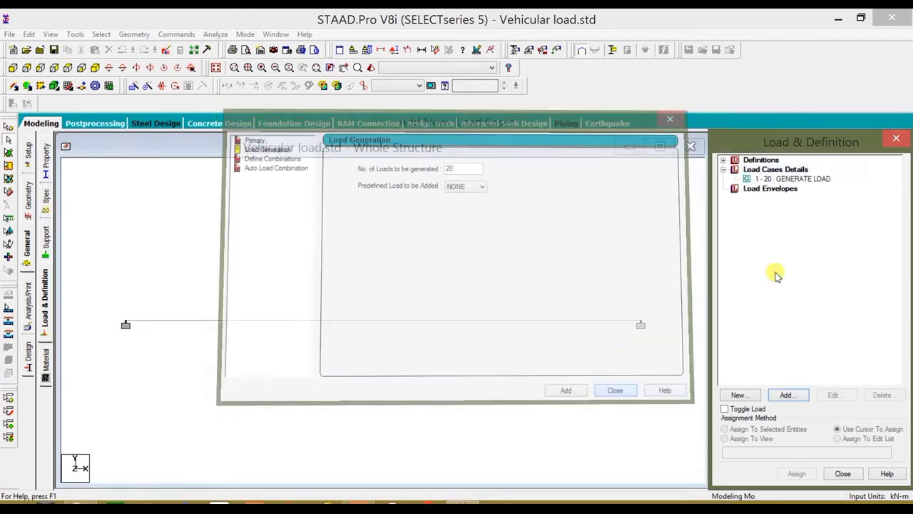
# Add vehicle type 1 to the generated load set, starting at 0, 0, 0 with an x increment of 0.5 m.
pyautogui.click(810, 179)
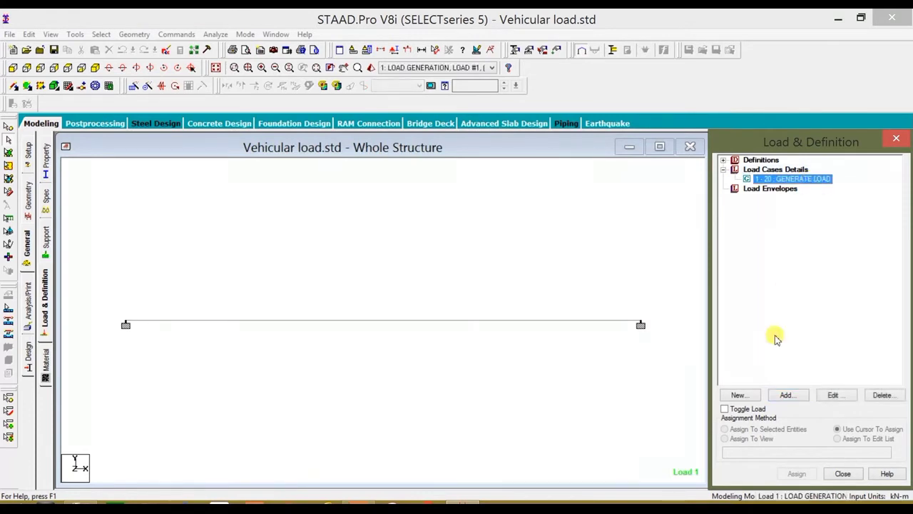
pyautogui.click(786, 395)
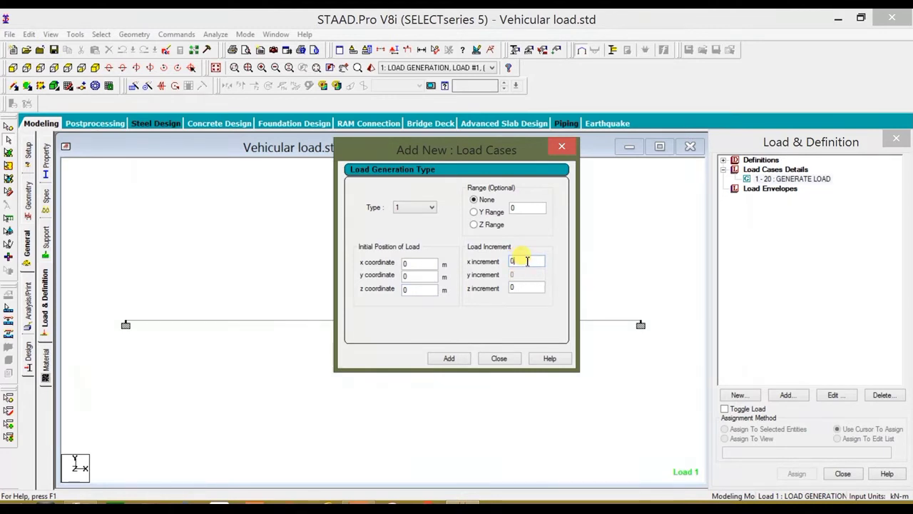
pyautogui.write('.5')
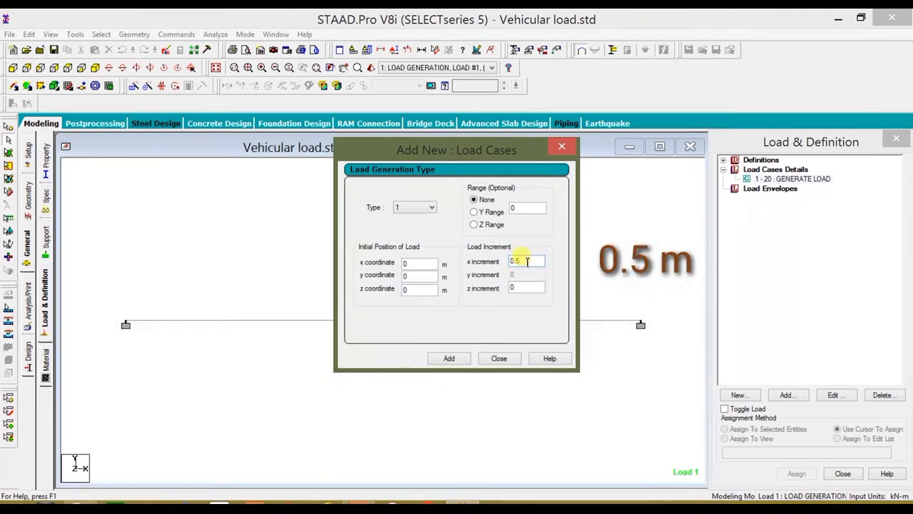
pyautogui.click(449, 359)
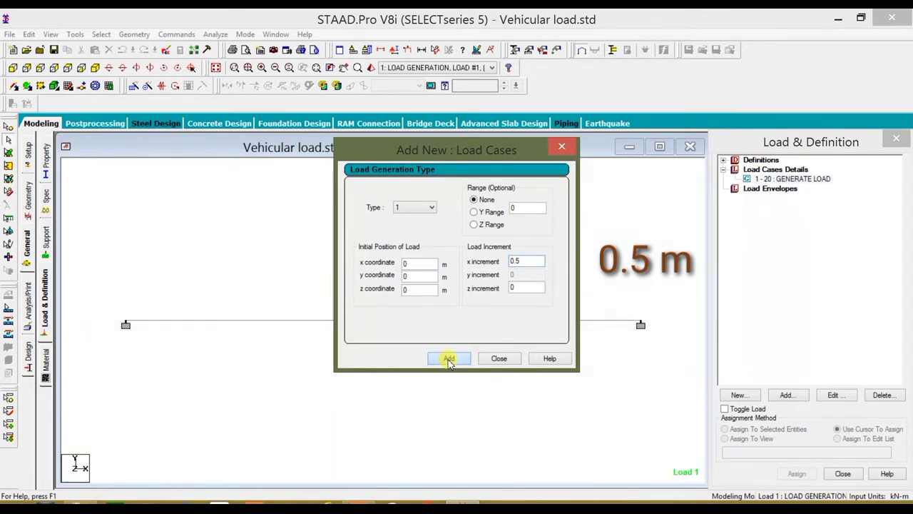
pyautogui.click(499, 358)
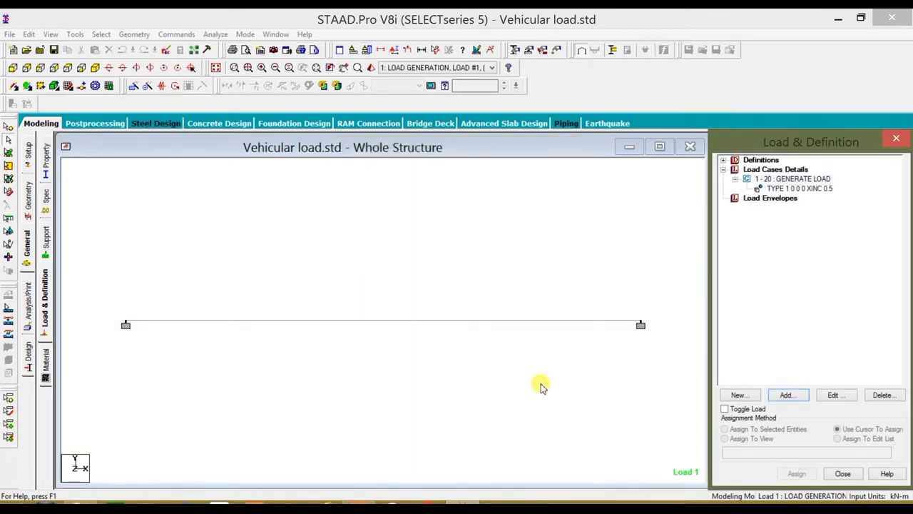
# Add a Perform Analysis command with the print option set to All.
pyautogui.click(29, 319)
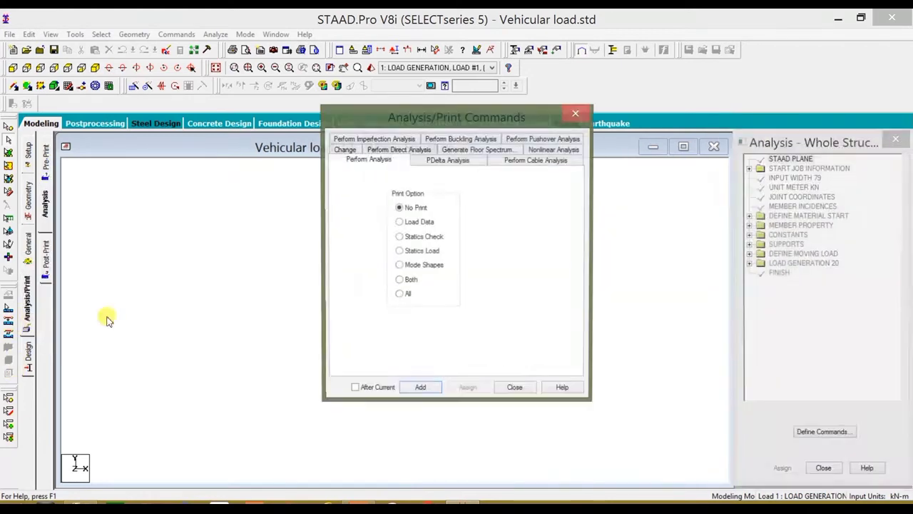
pyautogui.click(399, 295)
pyautogui.click(424, 390)
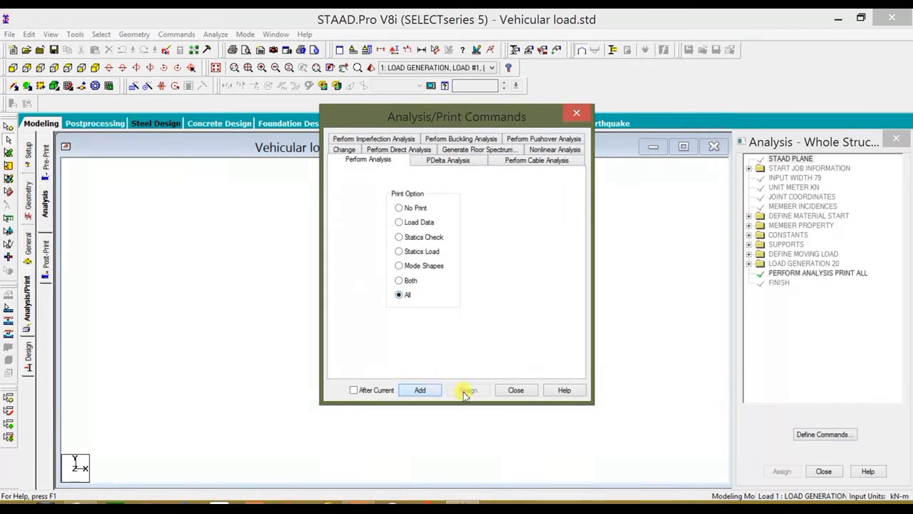
pyautogui.click(510, 390)
# Save the structure, run the analysis and go to post-processing mode with all generated load cases selected.
pyautogui.click(215, 34)
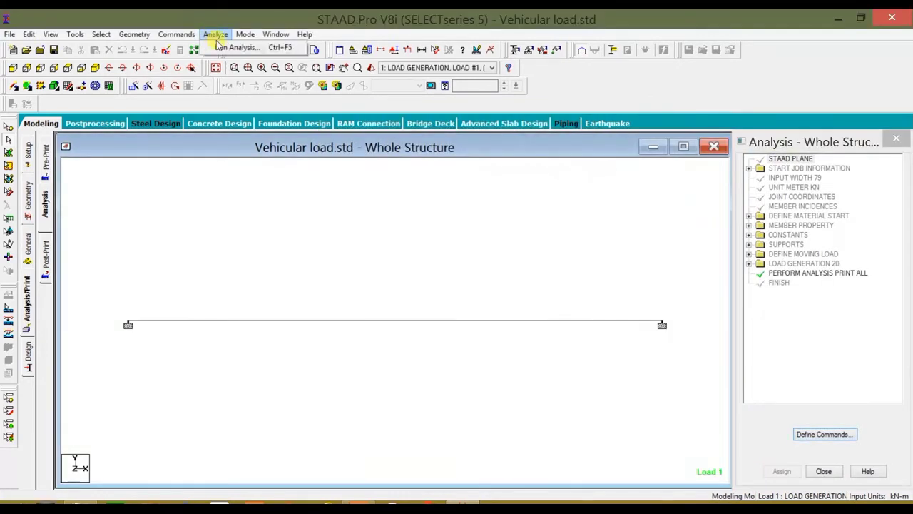
pyautogui.click(230, 45)
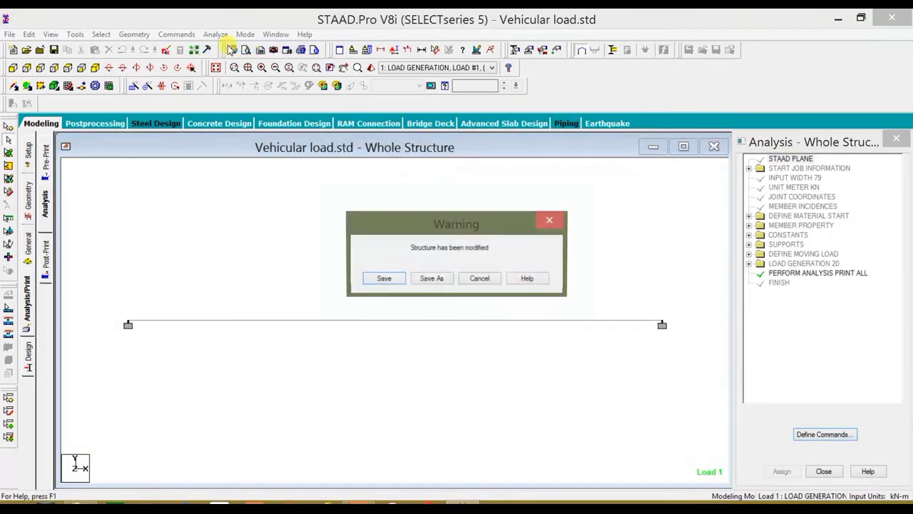
pyautogui.click(384, 280)
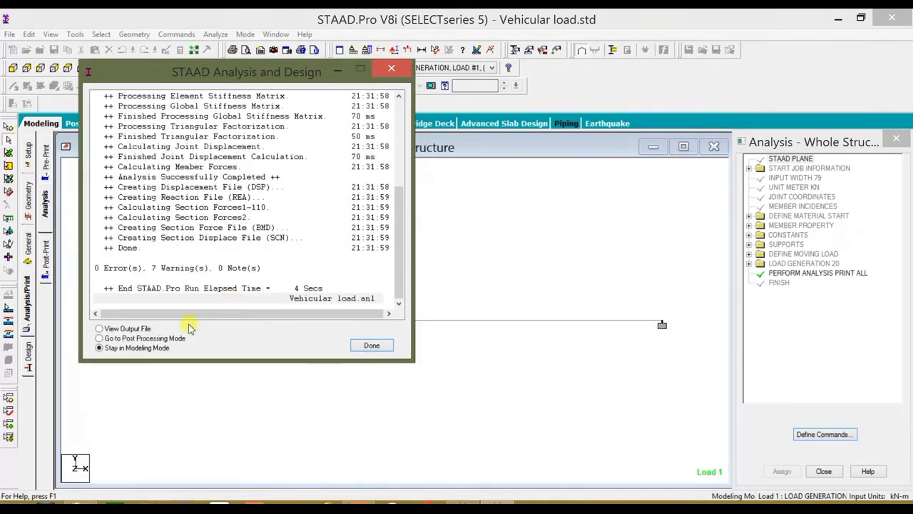
pyautogui.click(152, 340)
pyautogui.click(372, 346)
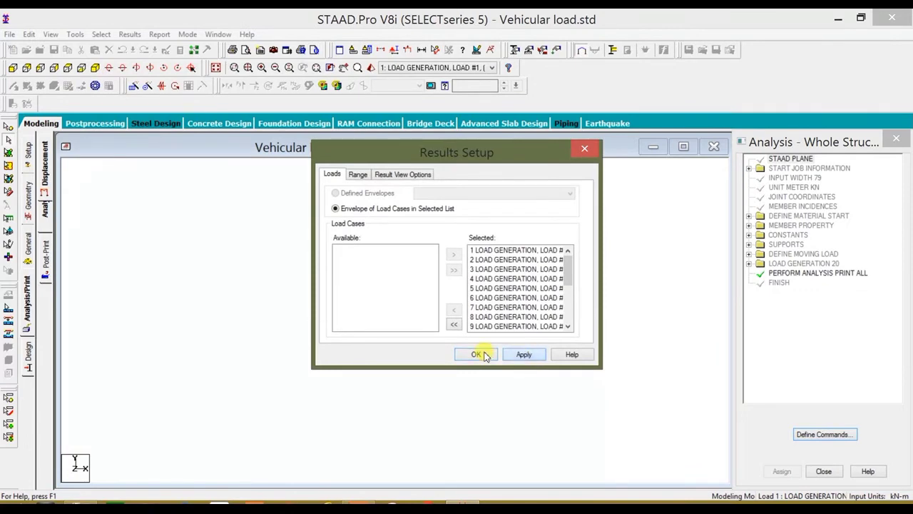
pyautogui.click(477, 355)
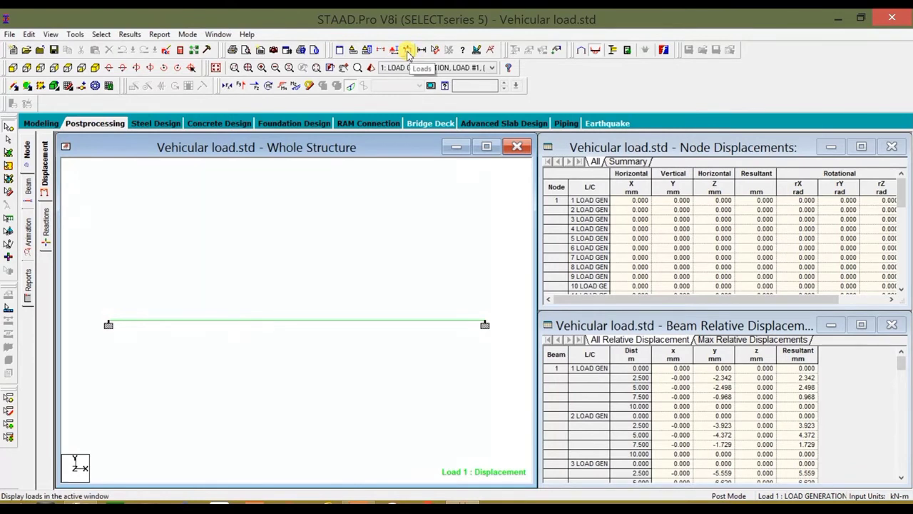
# Display the loads in a maximized structure view and step through the generated load cases to examine the vehicle's positions along the beam.
pyautogui.click(408, 51)
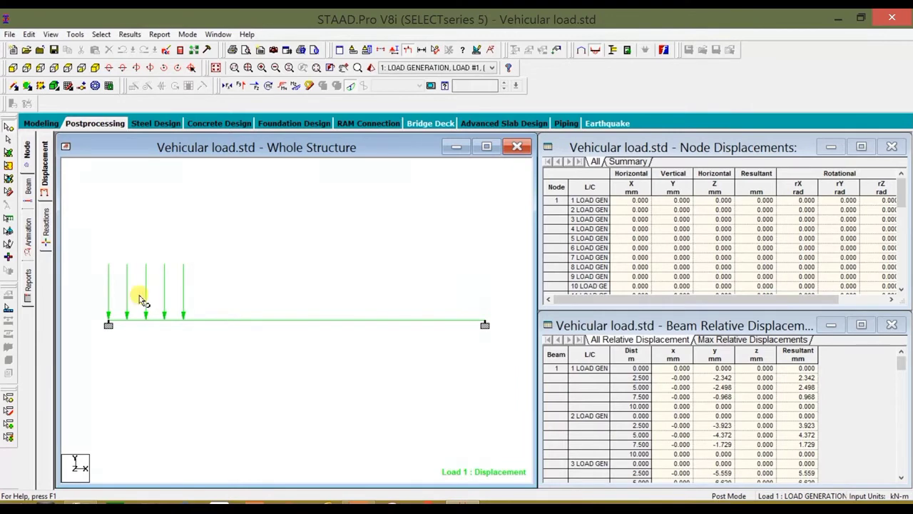
pyautogui.click(487, 146)
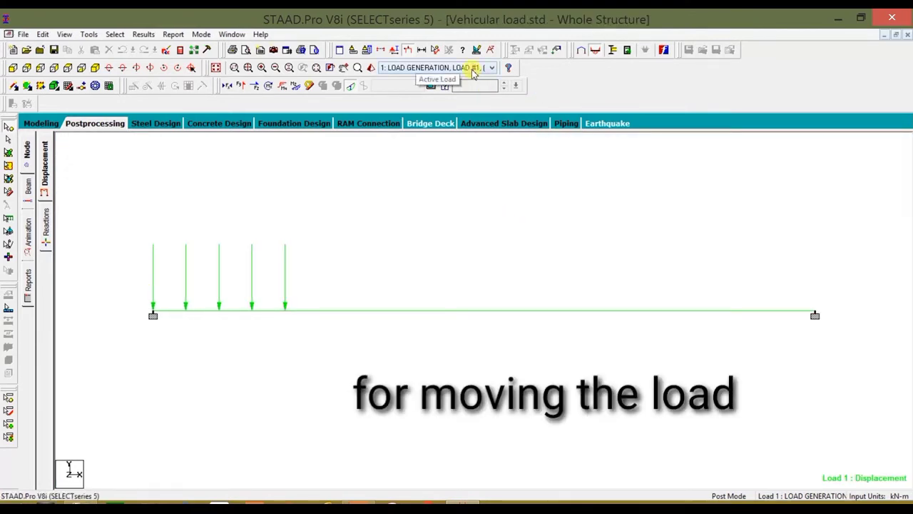
pyautogui.click(472, 69)
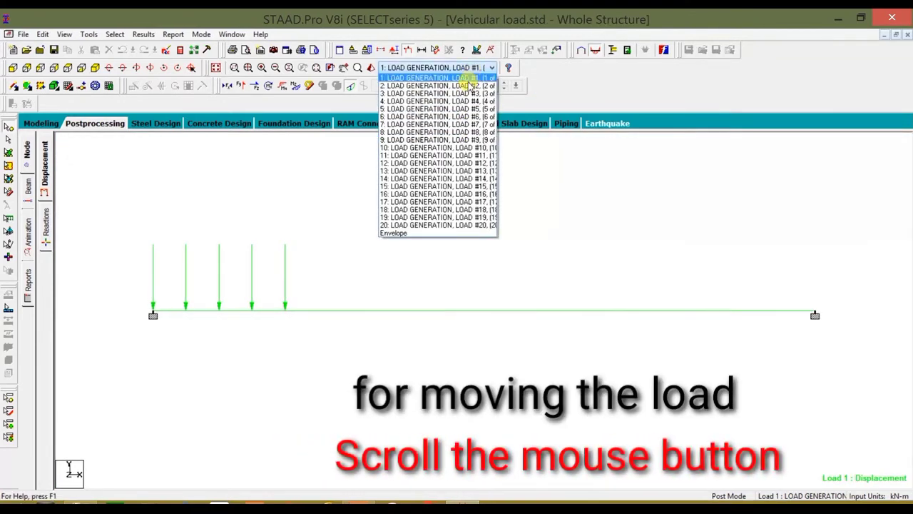
pyautogui.click(464, 86)
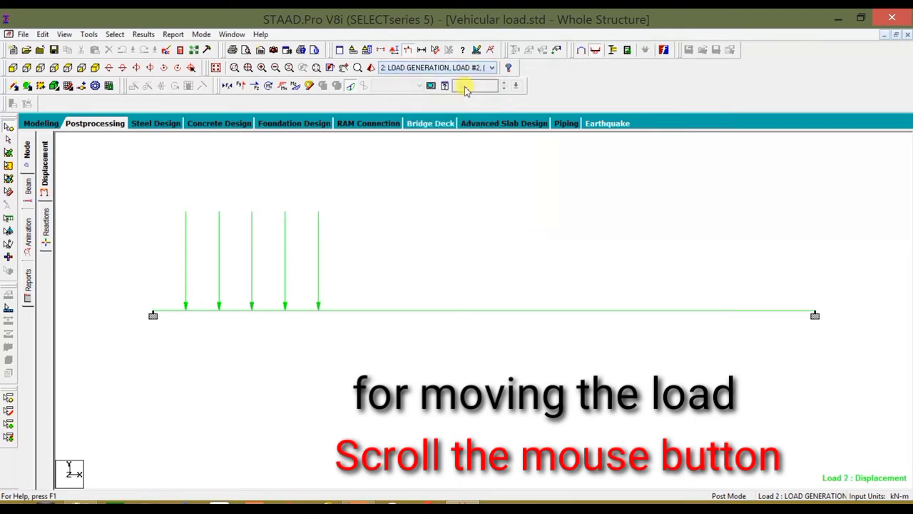
pyautogui.scroll(-2, 375, 214)
pyautogui.scroll(-10, 378, 215)
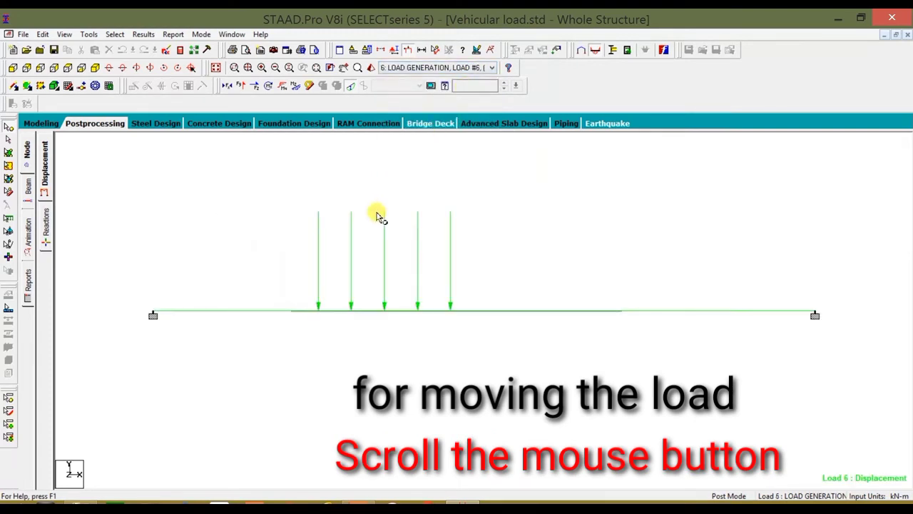
pyautogui.scroll(-3, 378, 216)
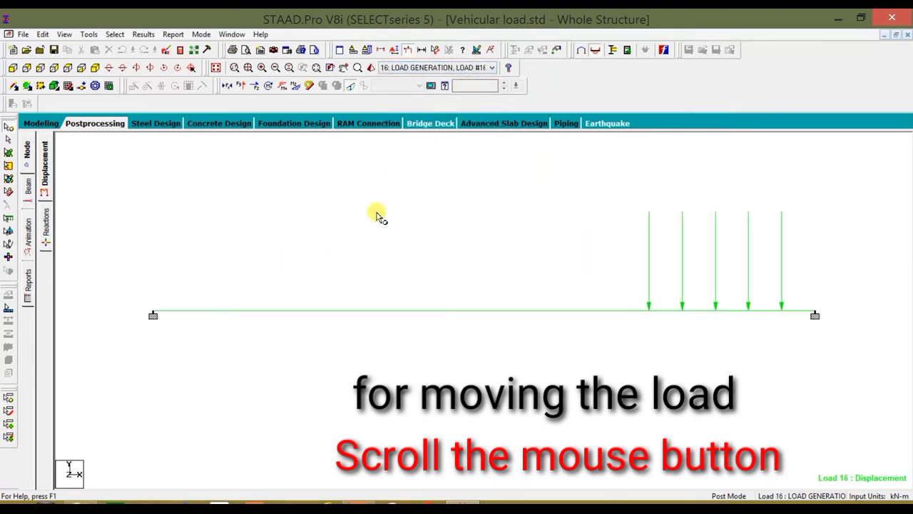
pyautogui.scroll(10, 378, 215)
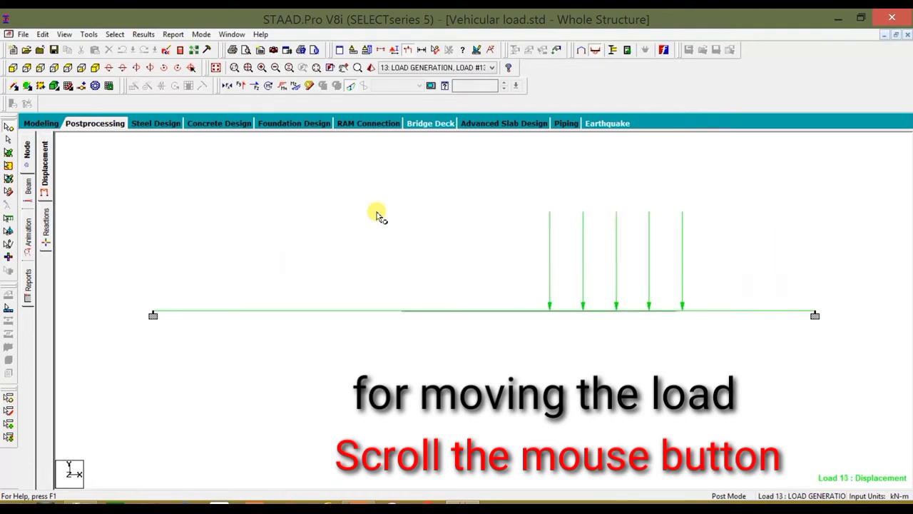
pyautogui.scroll(6, 378, 215)
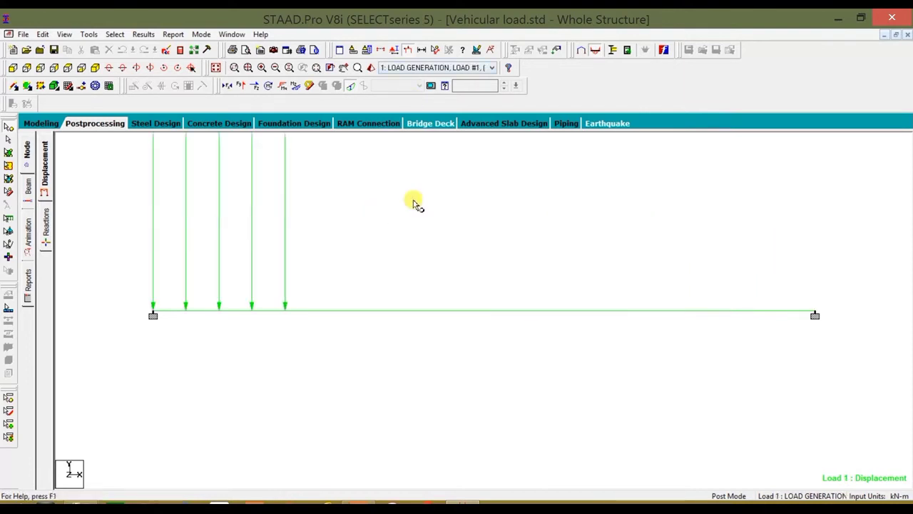
# Enlarge the display scale of the beam's deflected shape for load case 1.
pyautogui.click(350, 86)
pyautogui.click(351, 85)
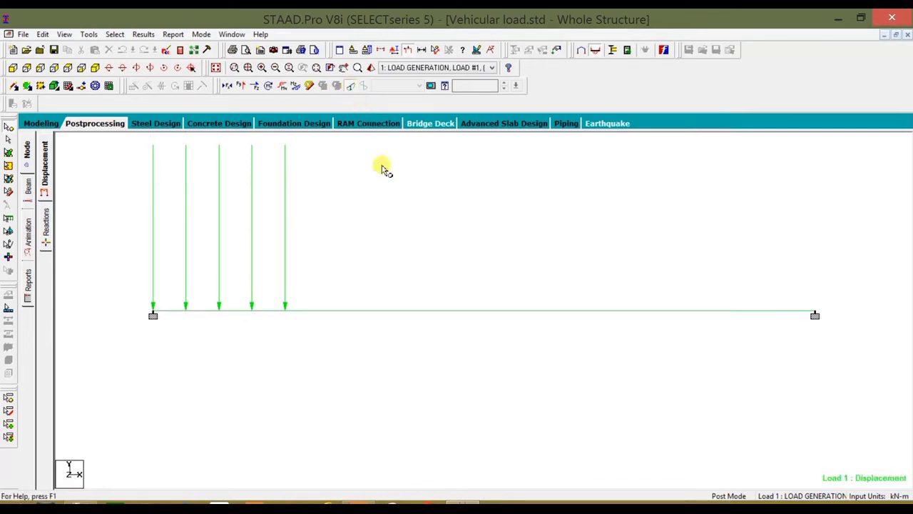
pyautogui.keyDown('ctrl'); pyautogui.scroll(-1, 399, 228); pyautogui.keyUp('ctrl')
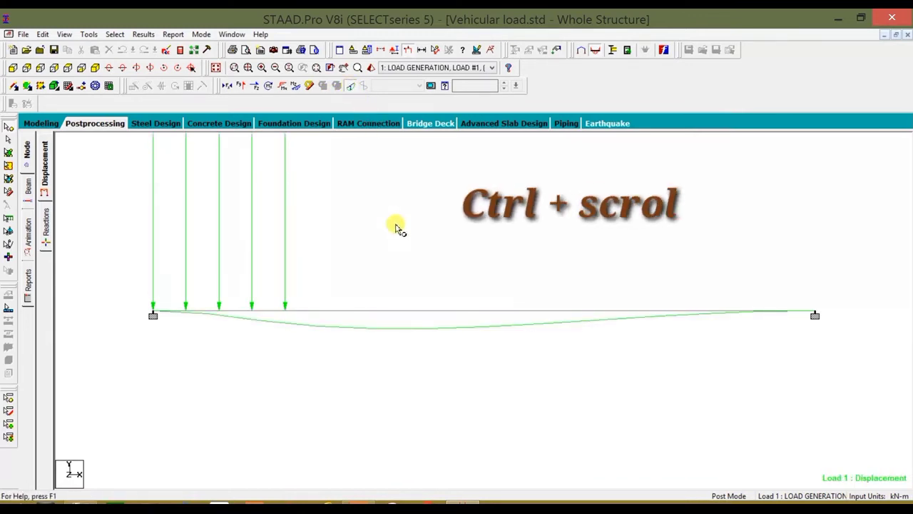
pyautogui.keyDown('ctrl'); pyautogui.scroll(-1, 399, 230); pyautogui.keyUp('ctrl')
pyautogui.keyDown('ctrl'); pyautogui.scroll(-5, 399, 228); pyautogui.keyUp('ctrl')
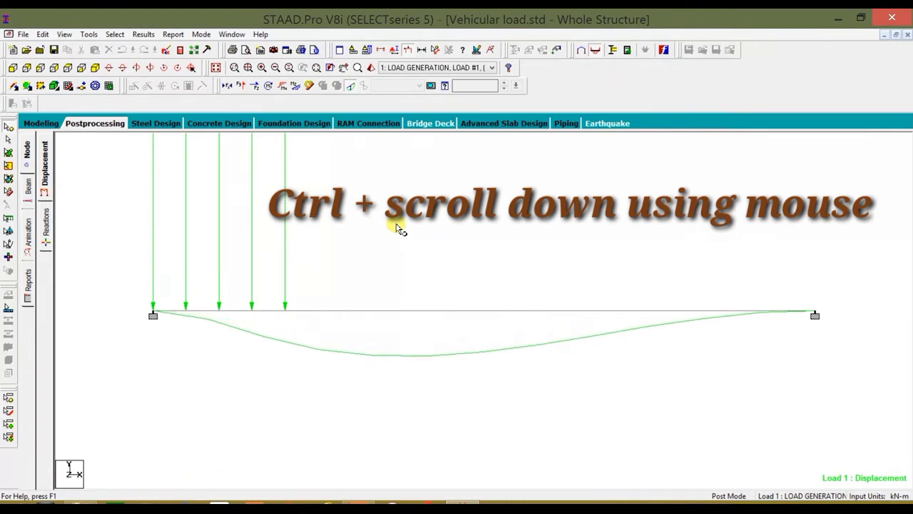
pyautogui.keyDown('ctrl'); pyautogui.scroll(4, 399, 228); pyautogui.keyUp('ctrl')
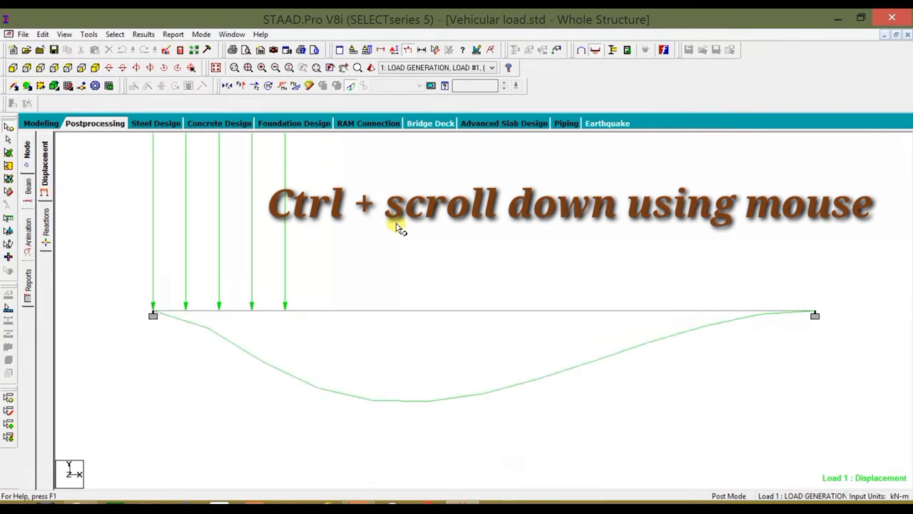
pyautogui.keyDown('ctrl'); pyautogui.scroll(-2, 398, 229); pyautogui.keyUp('ctrl')
# Switch the displayed results to load case 4 and advance to load case 7 to examine the beam's deflection.
pyautogui.click(465, 68)
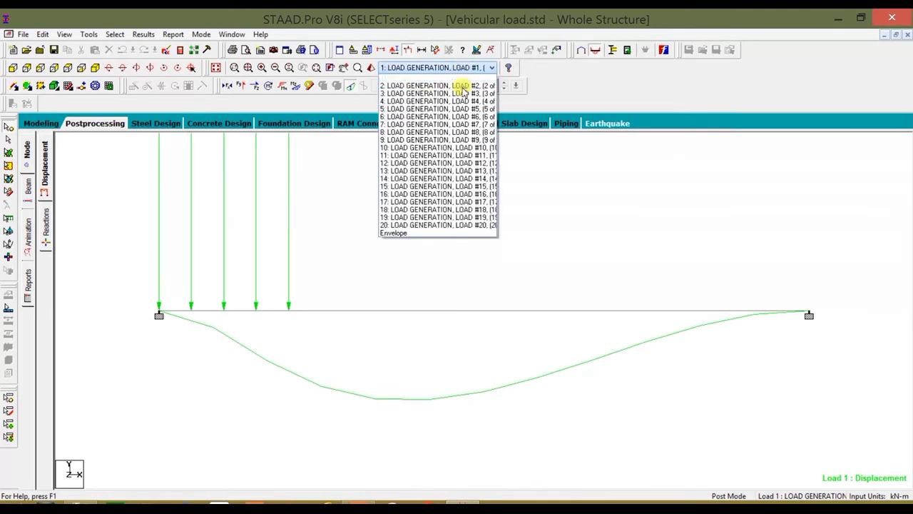
pyautogui.click(464, 101)
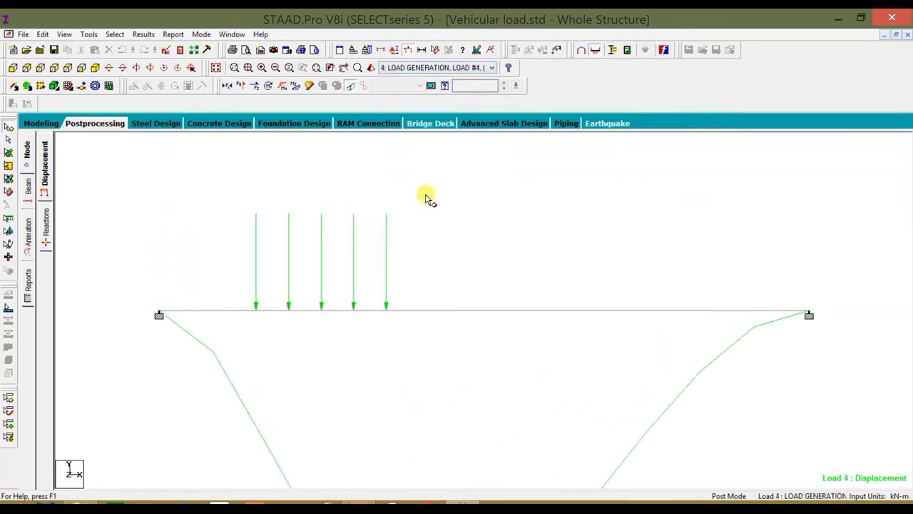
pyautogui.scroll(-3, 426, 196)
pyautogui.moveTo(569, 228); pyautogui.dragTo(583, 171, button='middle')
pyautogui.scroll(-3, 583, 172)
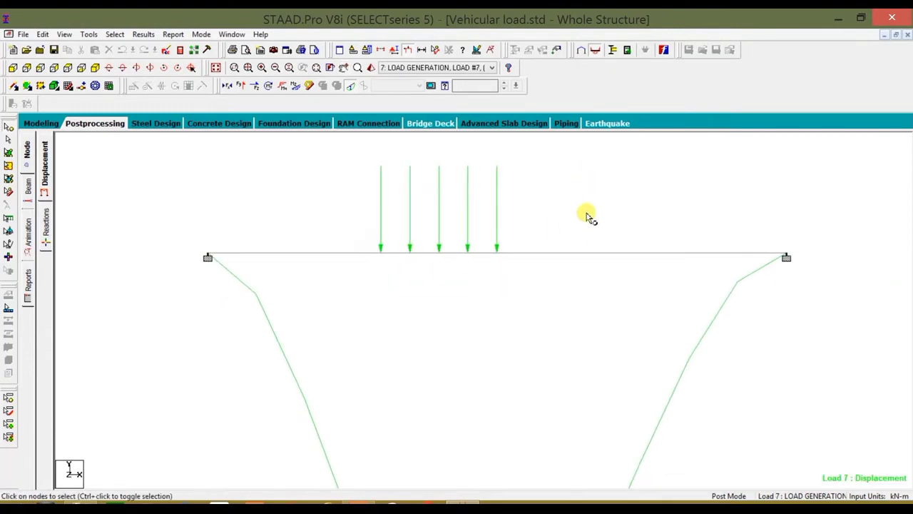
pyautogui.scroll(-2, 591, 234)
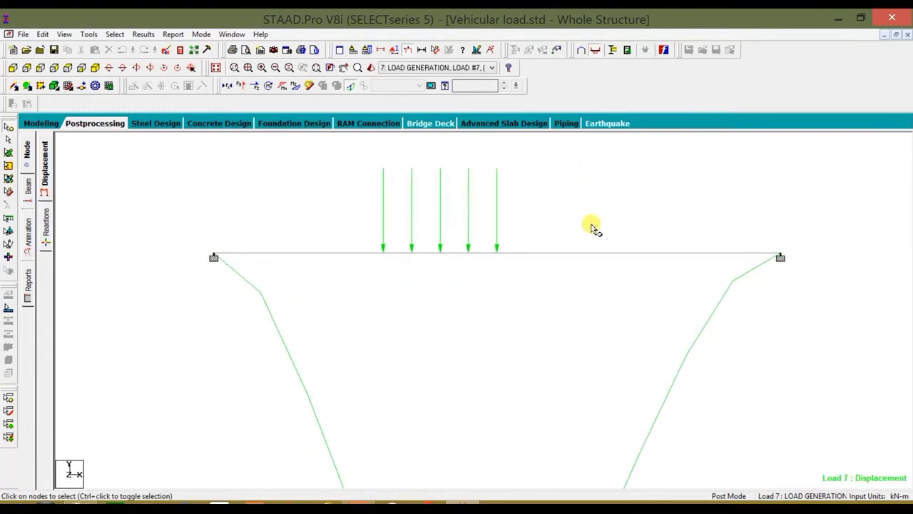
# Step forward and back through the generated load cases, ending at load case 1, to compare the beam's deflection at each vehicle position.
pyautogui.click(442, 67)
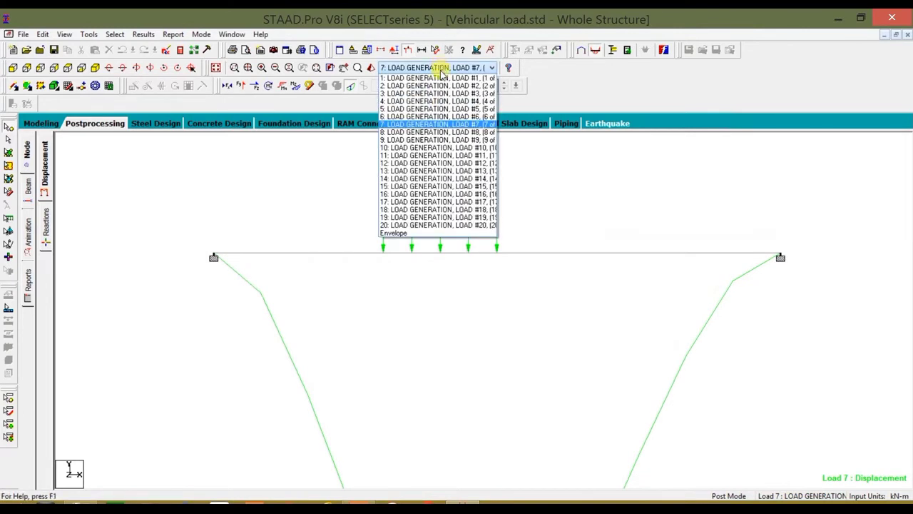
pyautogui.click(440, 87)
pyautogui.press('Down')
pyautogui.press('Down')
pyautogui.press('Down')
pyautogui.press('Down')
pyautogui.press('Down')
pyautogui.press('Down')
pyautogui.press('Down')
pyautogui.press('Down')
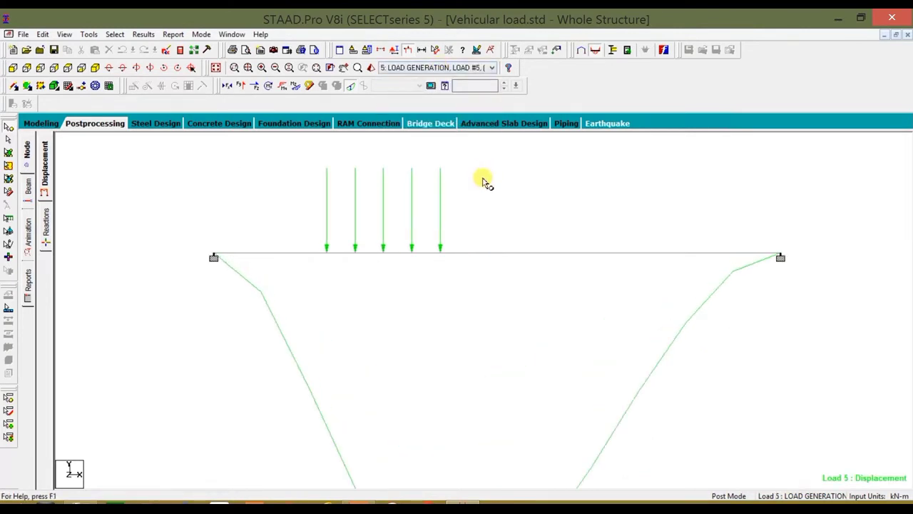
pyautogui.press('Up')
pyautogui.press('Up')
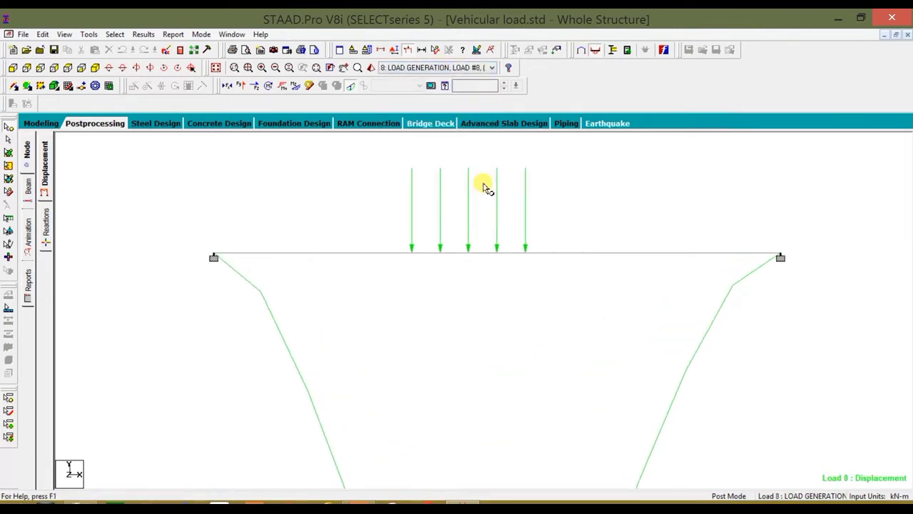
pyautogui.press('Down')
pyautogui.press('Down')
pyautogui.press('Down')
pyautogui.press('Down')
pyautogui.press('Down')
pyautogui.press('Down')
pyautogui.press('Down')
pyautogui.press('Down')
pyautogui.press('Down')
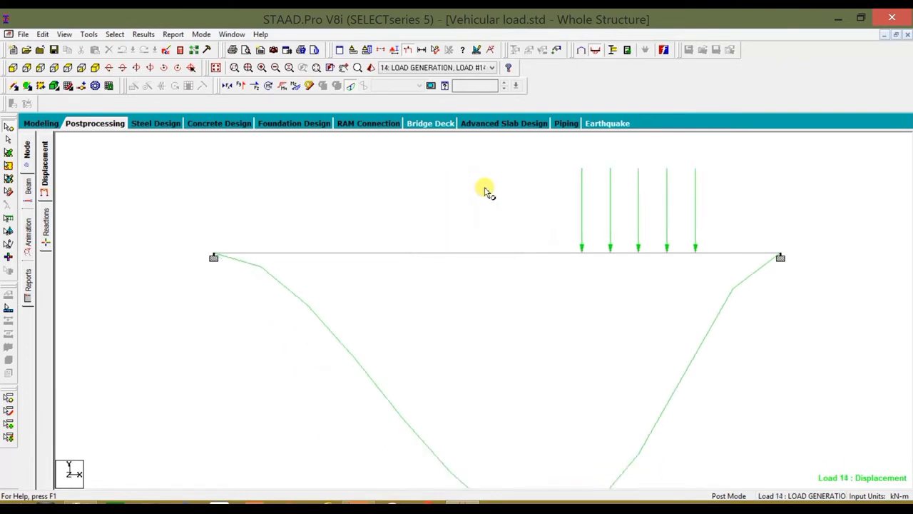
pyautogui.press('Up')
pyautogui.press('Up')
pyautogui.press('Up')
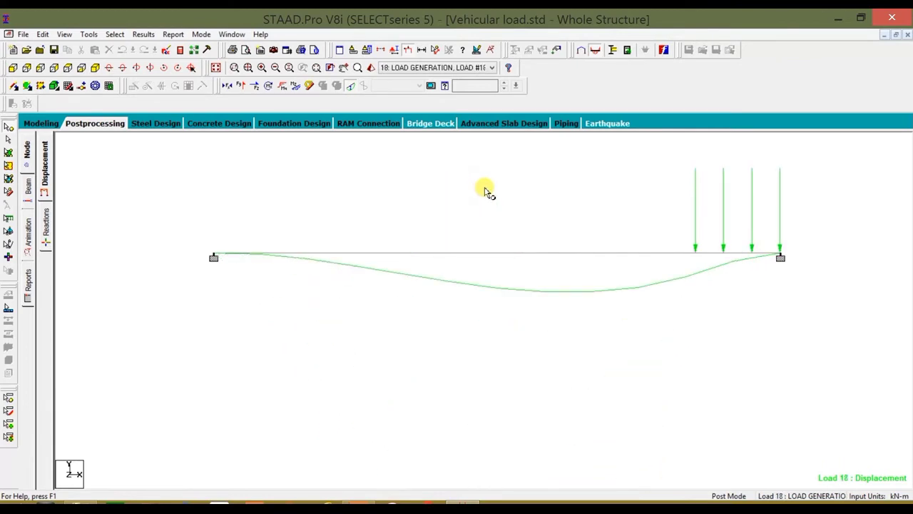
pyautogui.press('Up')
pyautogui.press('Up')
pyautogui.press('Up')
pyautogui.press('Up')
pyautogui.press('Up')
pyautogui.press('Up')
pyautogui.press('Up')
pyautogui.press('Up')
pyautogui.press('Up')
pyautogui.press('Up')
pyautogui.press('Up')
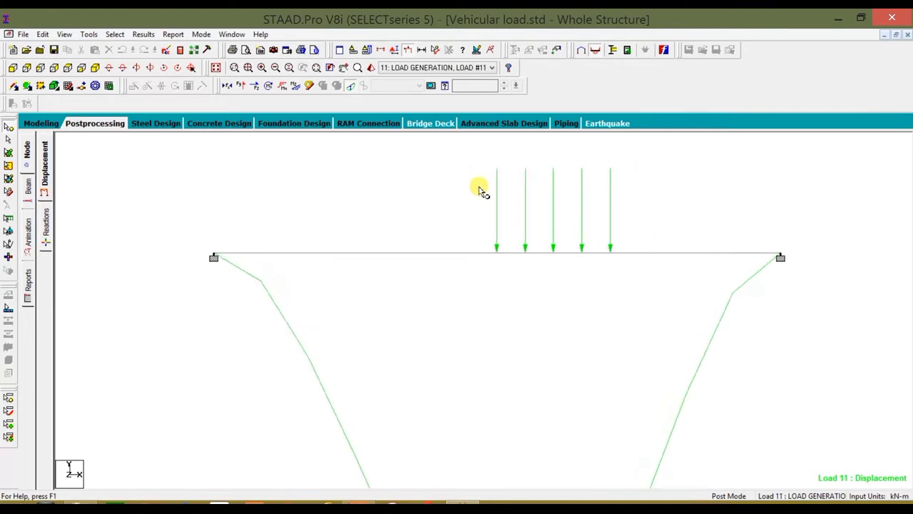
pyautogui.press('Up')
pyautogui.press('Up')
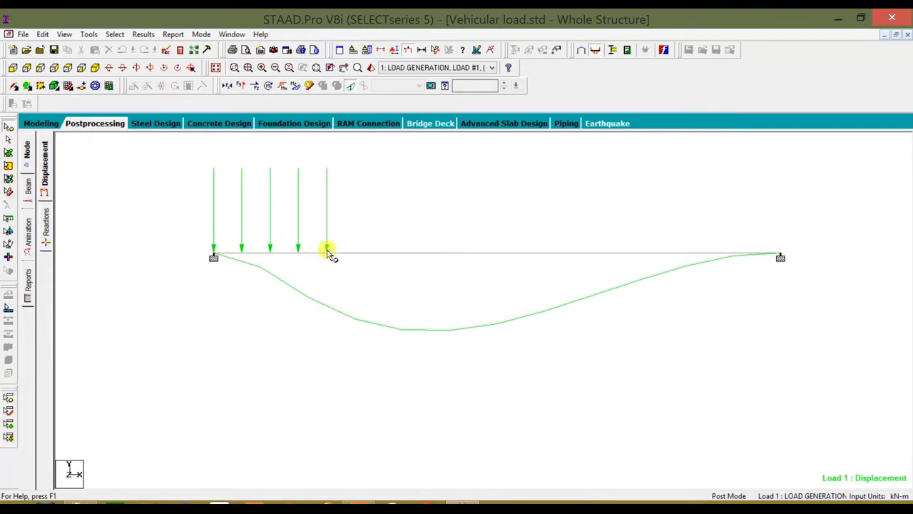
# Open the input file in STAAD Editor and change the starting x coordinate of the generated type 1 load to -2.5.
pyautogui.moveTo(217, 258)
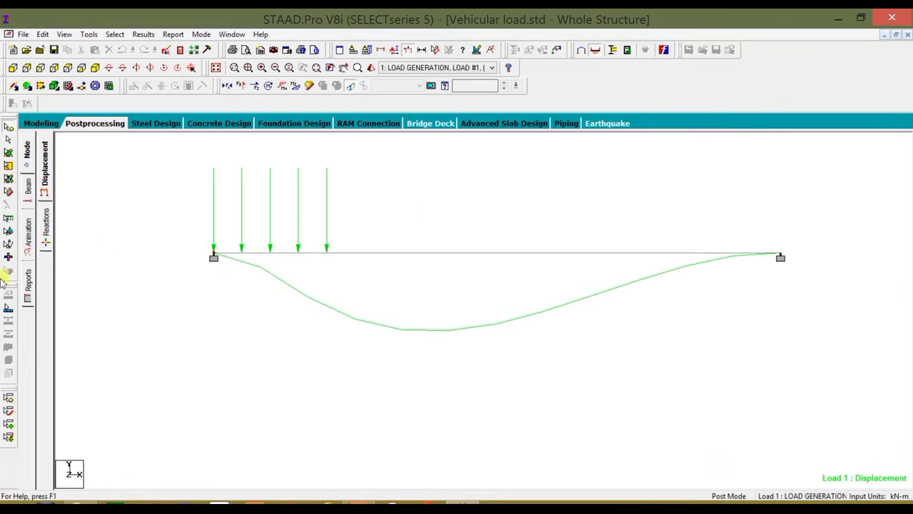
pyautogui.click(169, 53)
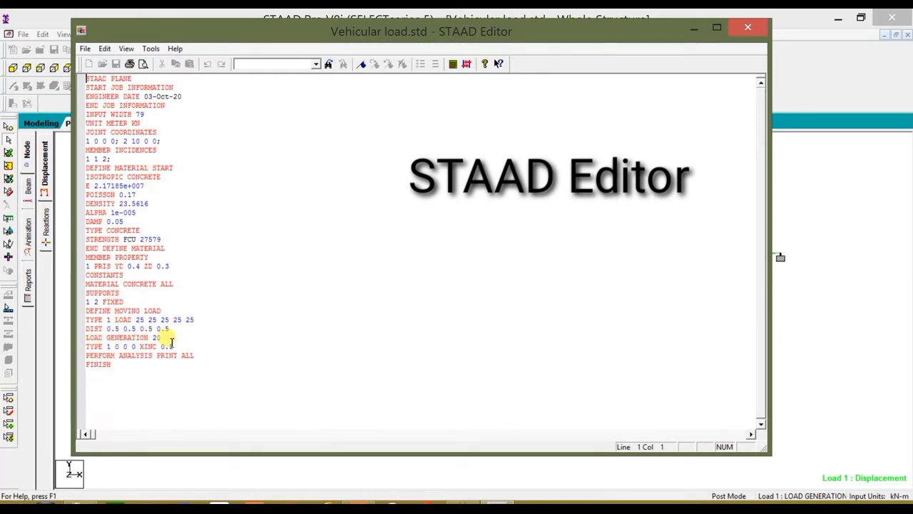
pyautogui.click(119, 348)
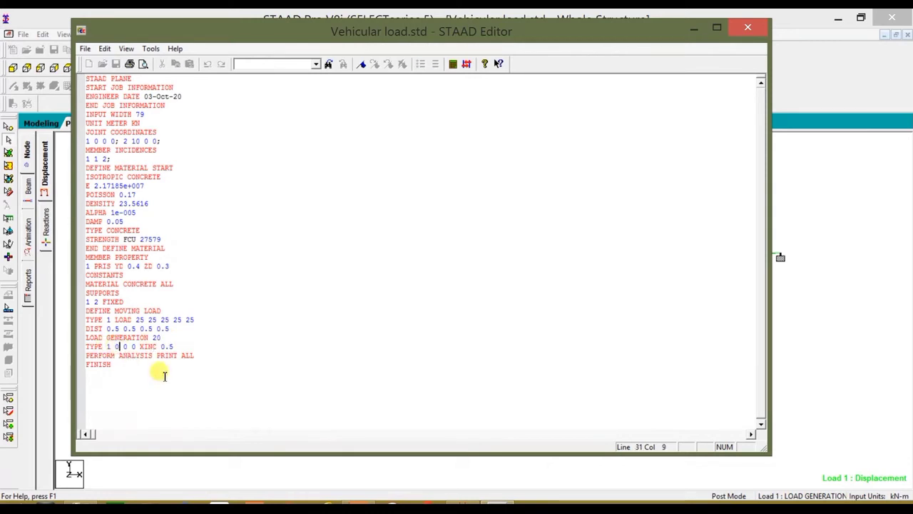
pyautogui.press('BackSpace')
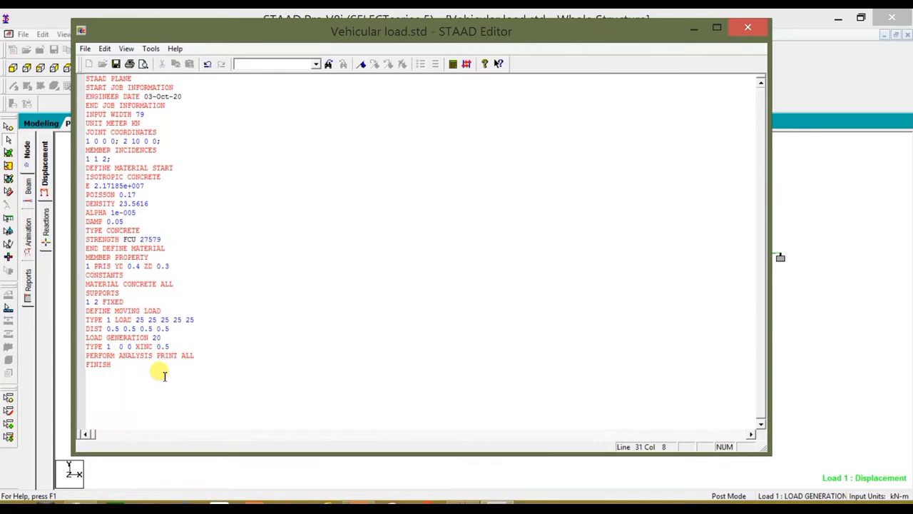
pyautogui.write('-2.5')
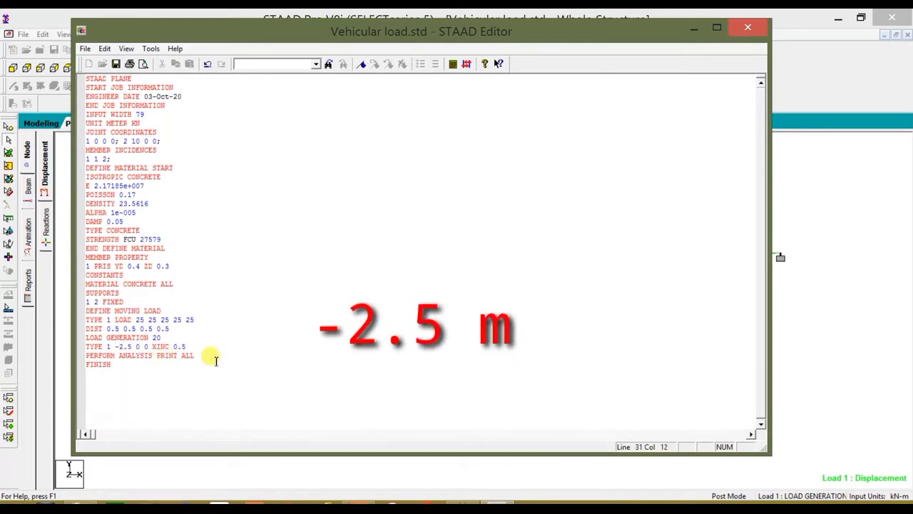
# Save the edited input file and add a Perform Analysis command with the All print option.
pyautogui.click(747, 27)
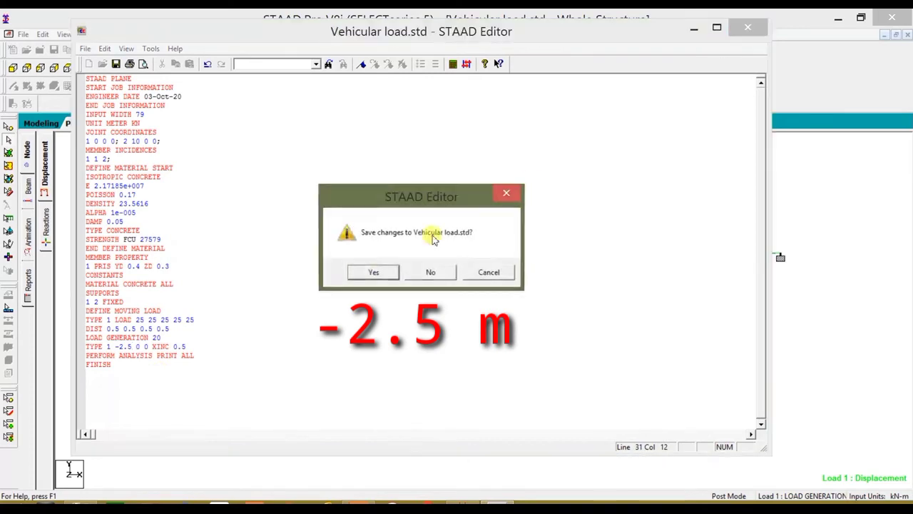
pyautogui.click(373, 272)
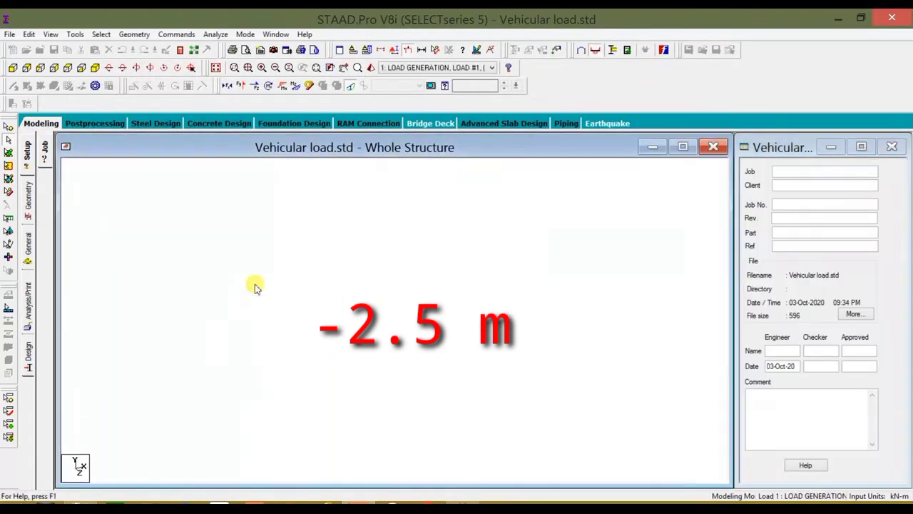
pyautogui.click(28, 305)
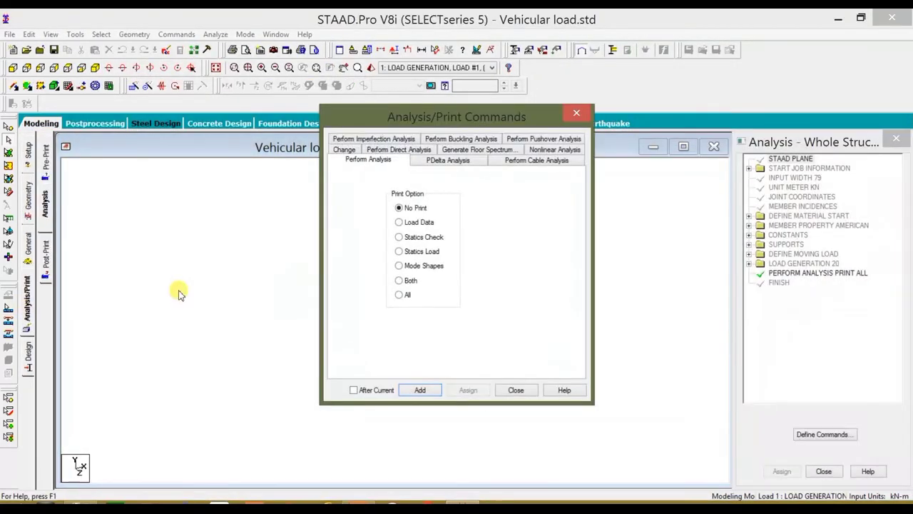
pyautogui.click(398, 296)
pyautogui.click(421, 391)
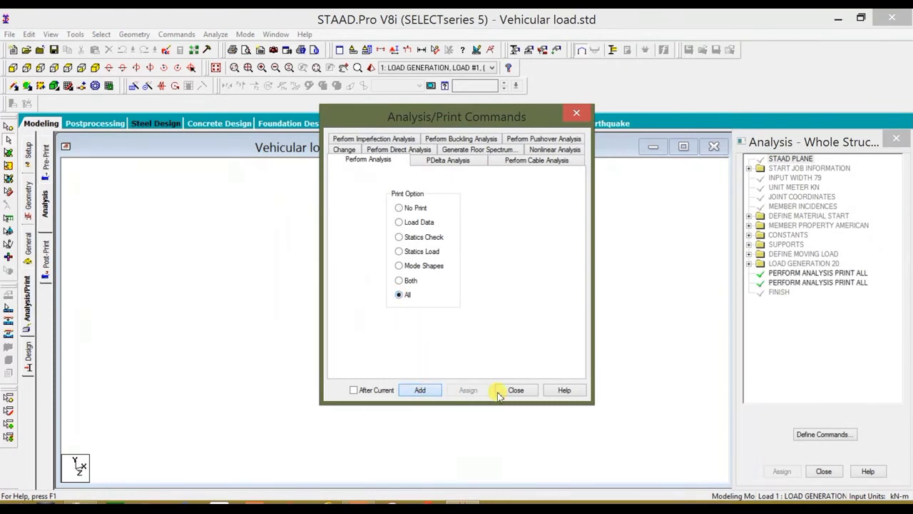
pyautogui.click(516, 391)
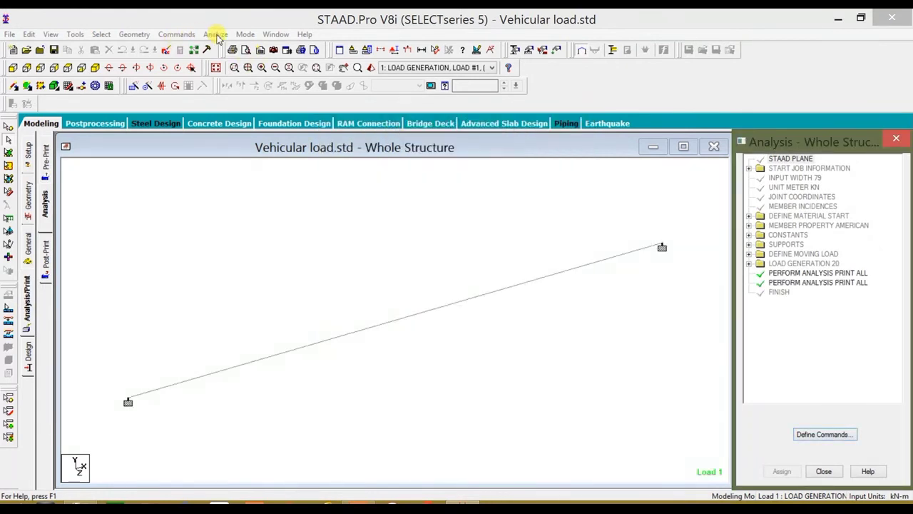
# Save the structure, run the analysis and open the results in post-processing mode with all load cases selected.
pyautogui.click(216, 35)
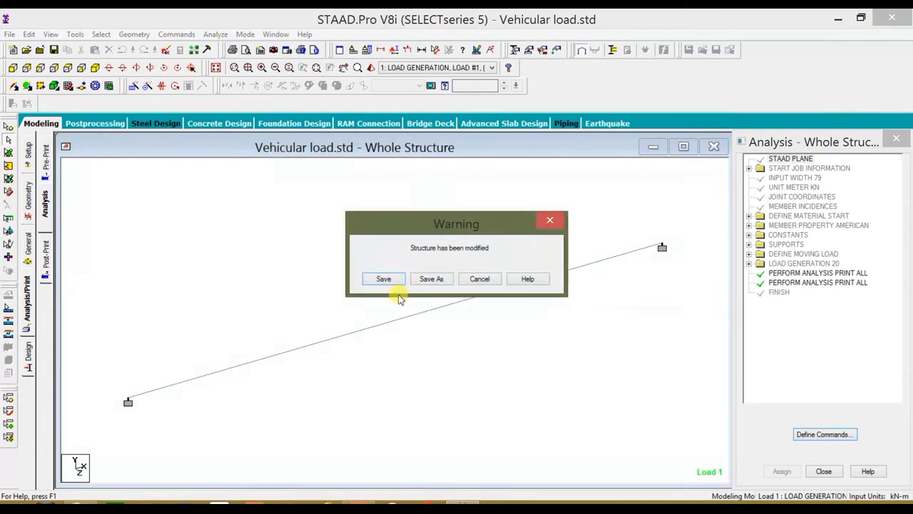
pyautogui.click(385, 278)
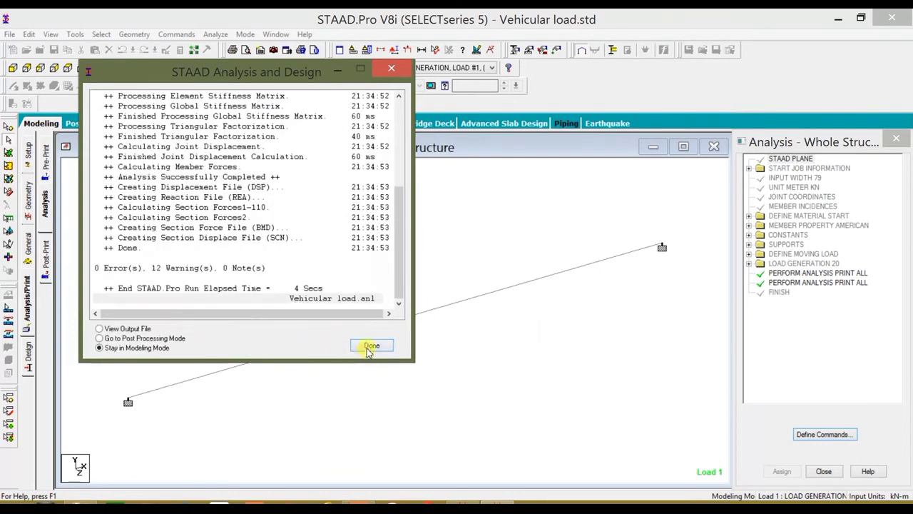
pyautogui.click(125, 339)
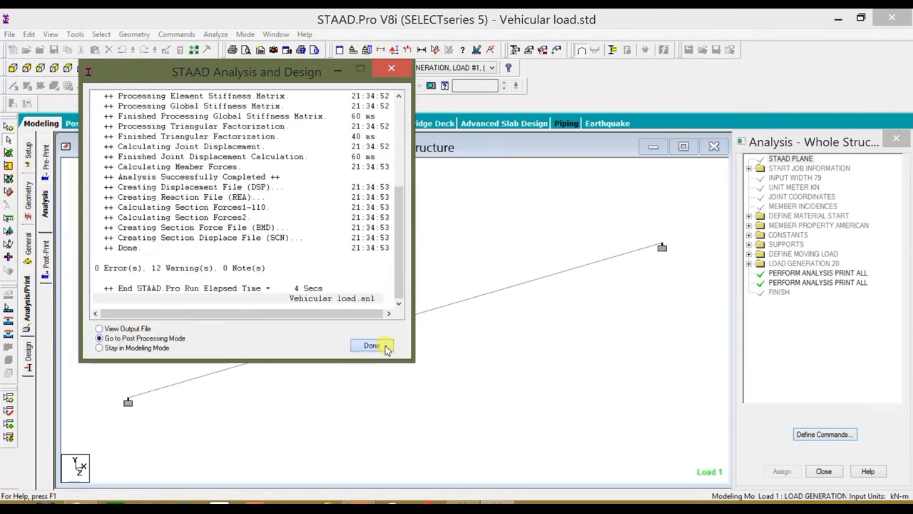
pyautogui.click(372, 345)
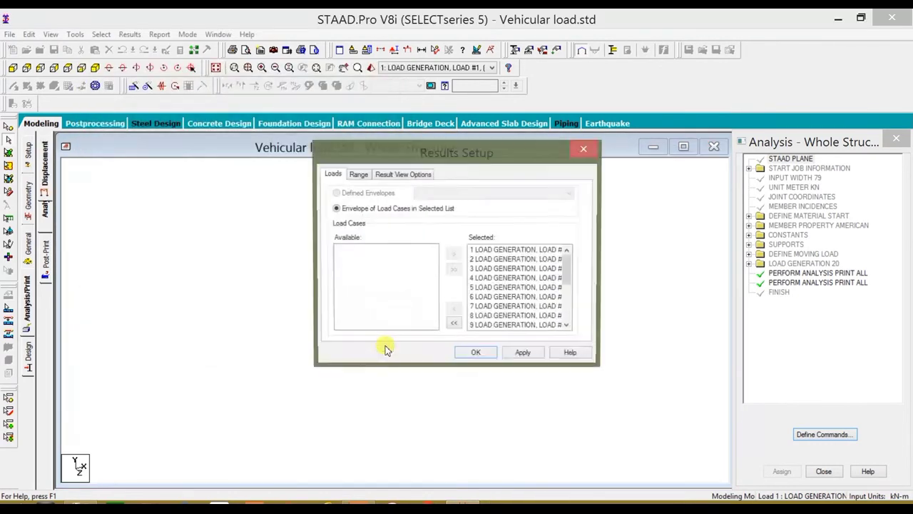
pyautogui.click(475, 357)
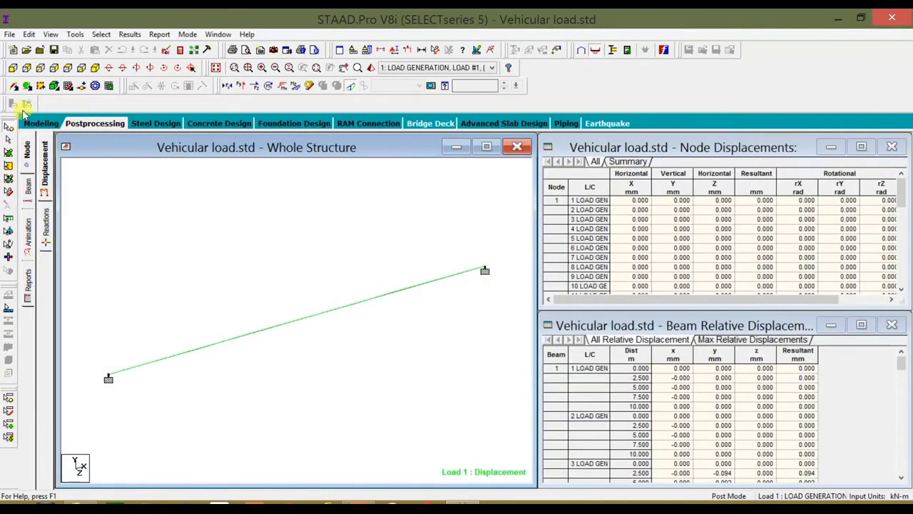
# Maximize the whole structure view, view the beam from the front and display the loads for load case 2.
pyautogui.click(14, 87)
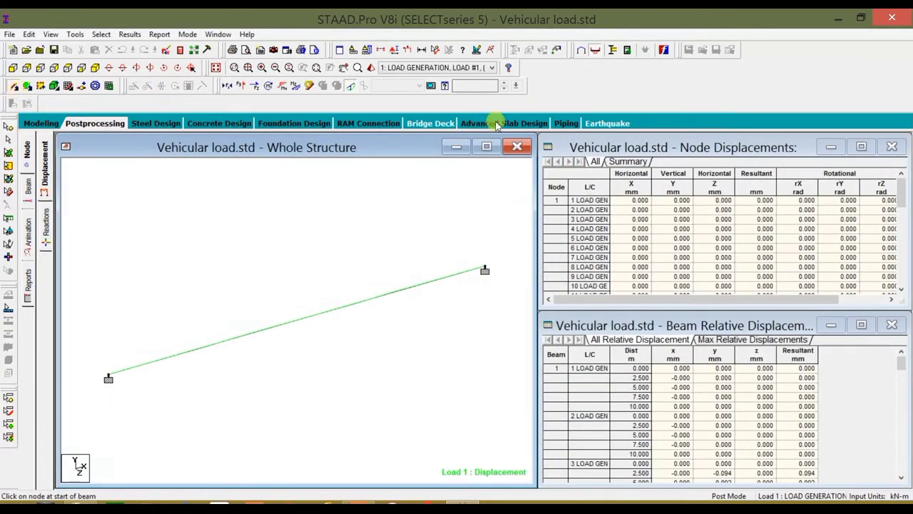
pyautogui.click(487, 147)
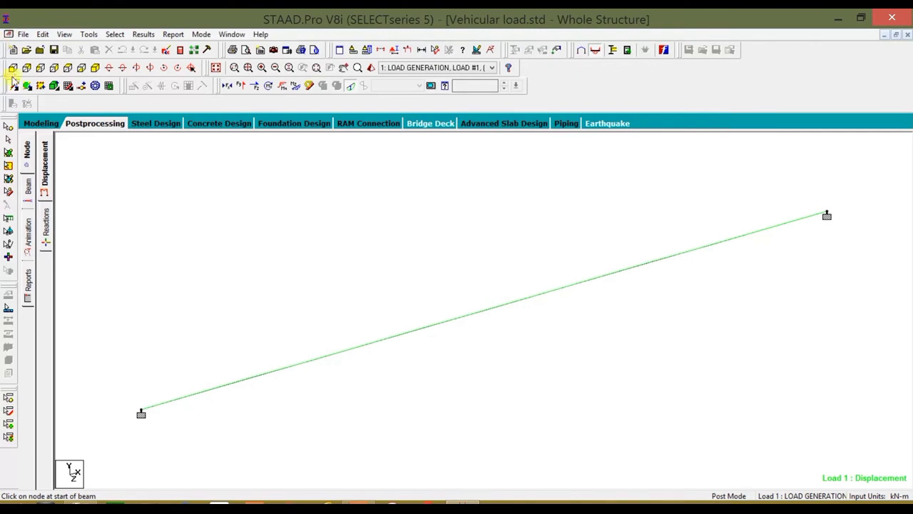
pyautogui.click(13, 67)
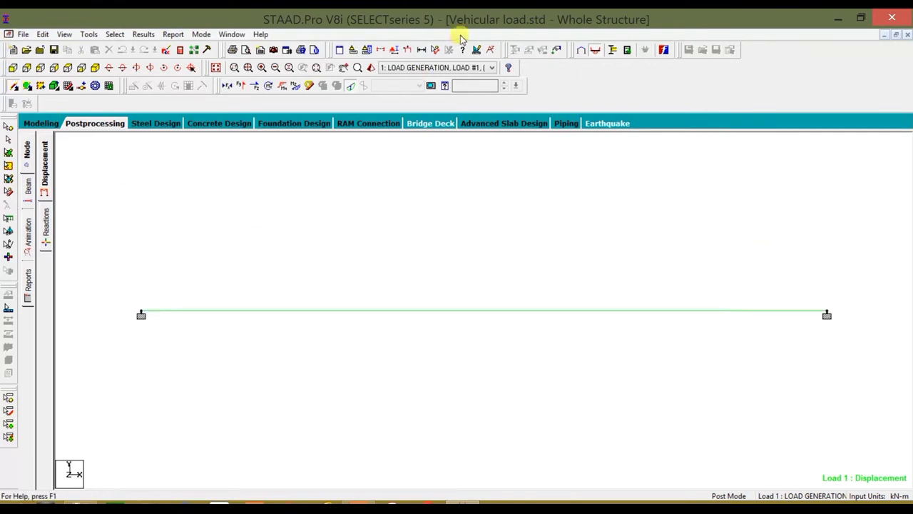
pyautogui.click(404, 67)
pyautogui.click(411, 86)
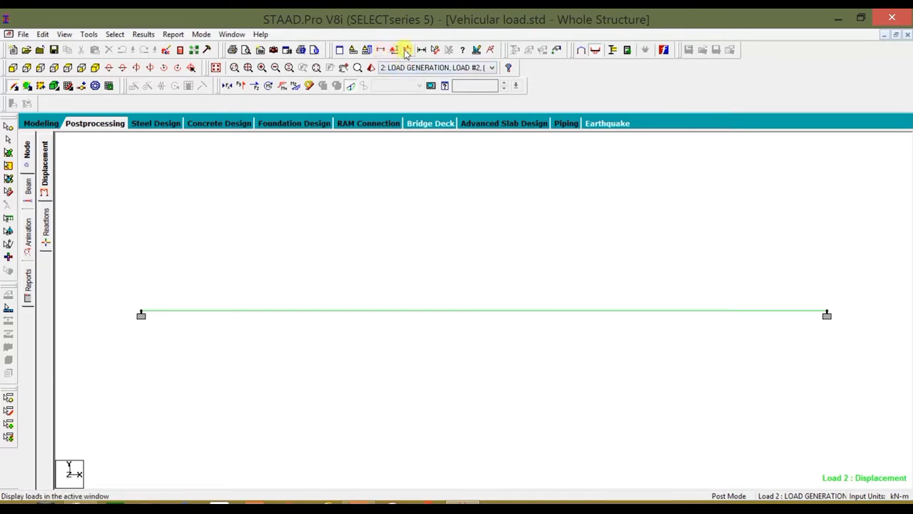
pyautogui.click(408, 49)
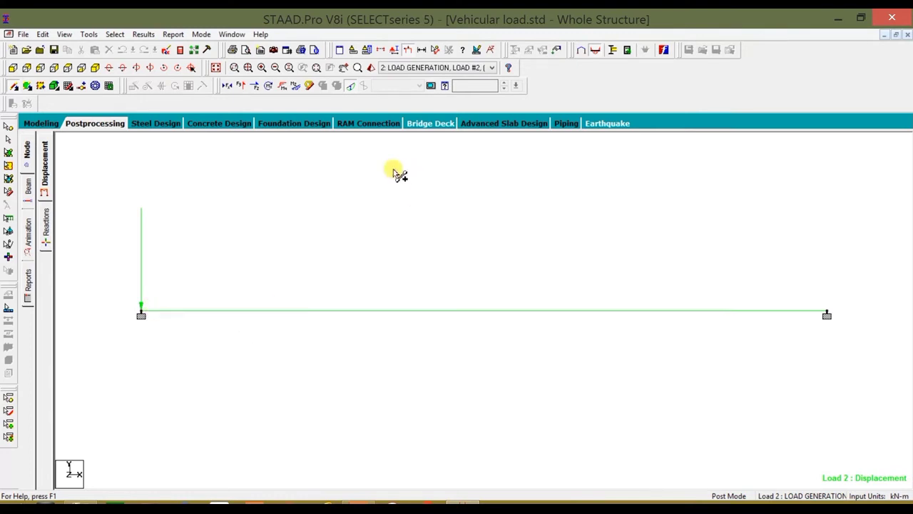
# Switch among load cases 1, 2 and 3 to compare the vehicle's first positions at the beam's start.
pyautogui.press('Up')
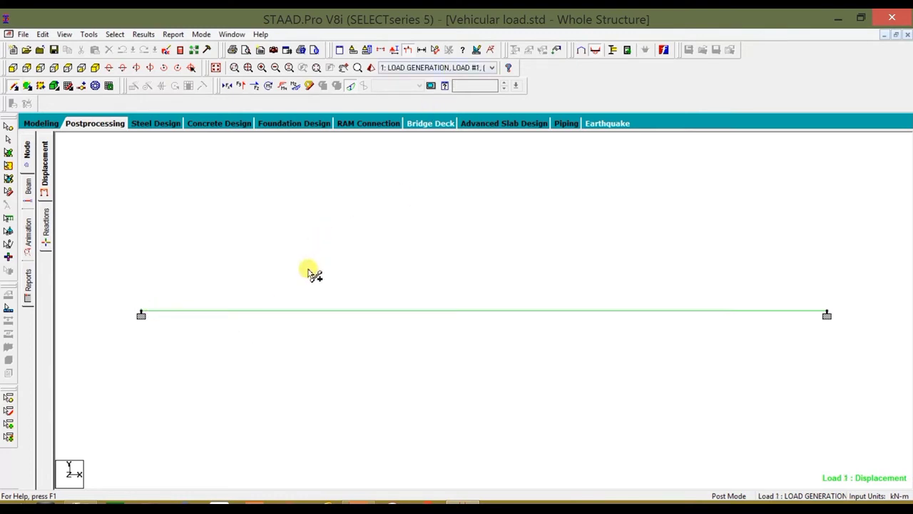
pyautogui.press('Down')
pyautogui.press('Up')
pyautogui.press('Down')
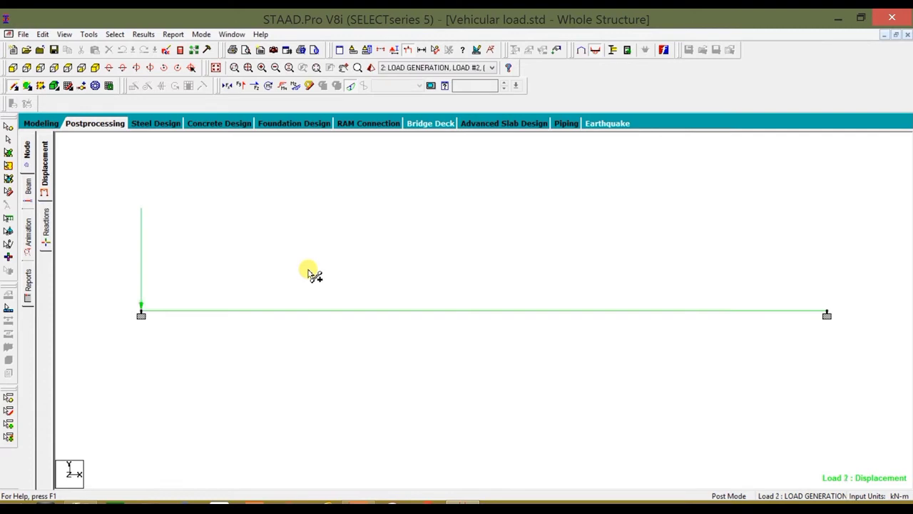
pyautogui.press('Down')
pyautogui.click(422, 67)
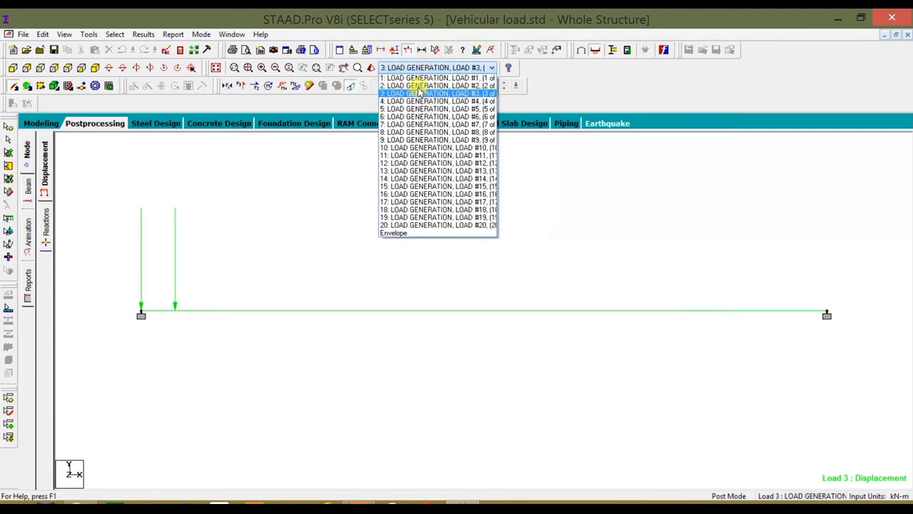
pyautogui.click(418, 78)
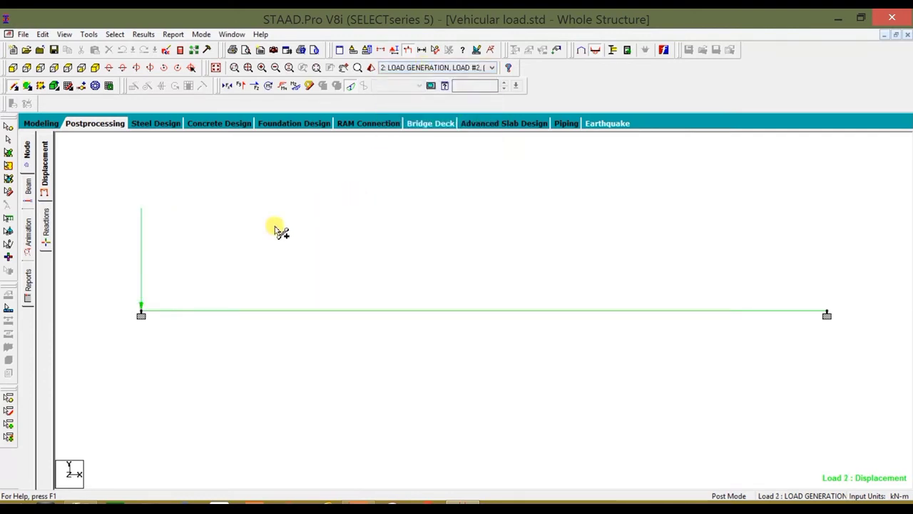
# Step forward through the generated load cases to the envelope, following the vehicle along the beam.
pyautogui.press('Down')
pyautogui.press('Down')
pyautogui.press('Down')
pyautogui.press('Down')
pyautogui.press('Down')
pyautogui.press('Down')
pyautogui.press('Down')
pyautogui.press('Down')
pyautogui.press('Down')
pyautogui.press('Down')
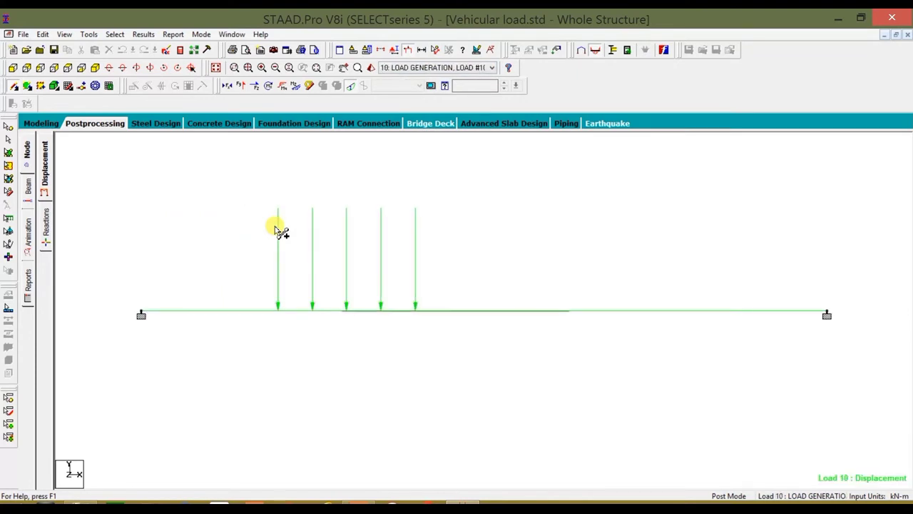
pyautogui.press('Down')
pyautogui.press('Down')
pyautogui.press('Down')
pyautogui.press('Down')
pyautogui.press('Down')
pyautogui.press('Down')
pyautogui.press('Down')
pyautogui.press('Down')
pyautogui.press('Down')
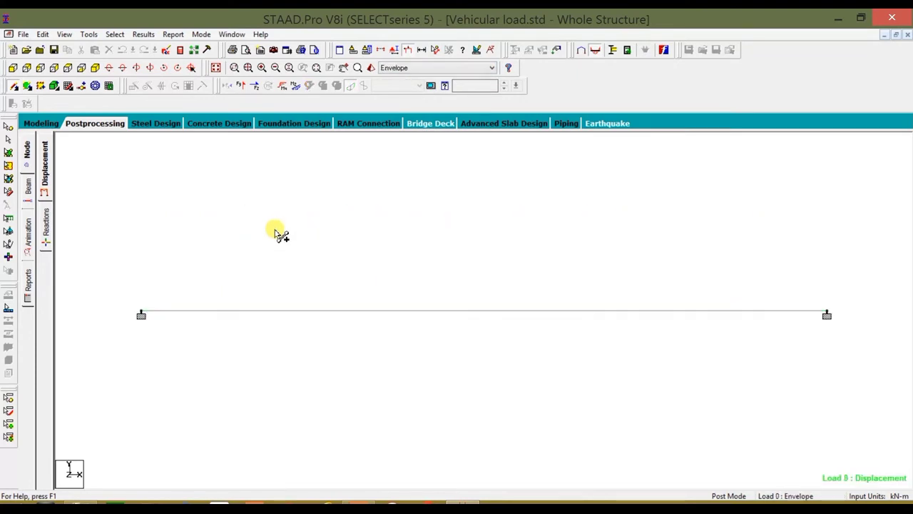
# Step back from the envelope to load case 1, following the vehicle's positions in reverse.
pyautogui.press('Up')
pyautogui.press('Up')
pyautogui.press('Up')
pyautogui.press('Up')
pyautogui.press('Up')
pyautogui.press('Up')
pyautogui.press('Up')
pyautogui.press('Up')
pyautogui.press('Up')
pyautogui.press('Up')
pyautogui.press('Up')
pyautogui.press('Up')
pyautogui.press('Up')
pyautogui.press('Up')
pyautogui.press('Up')
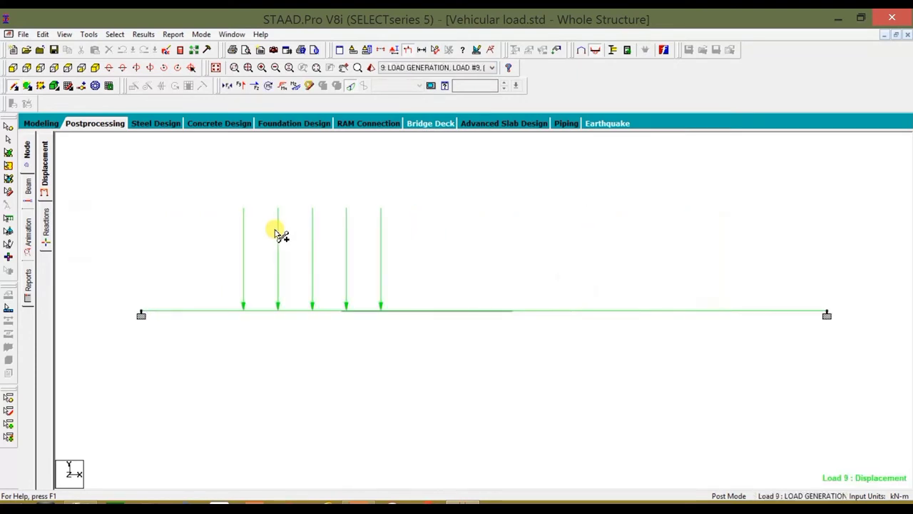
pyautogui.press('Up')
pyautogui.press('Up')
pyautogui.press('Up')
pyautogui.press('Up')
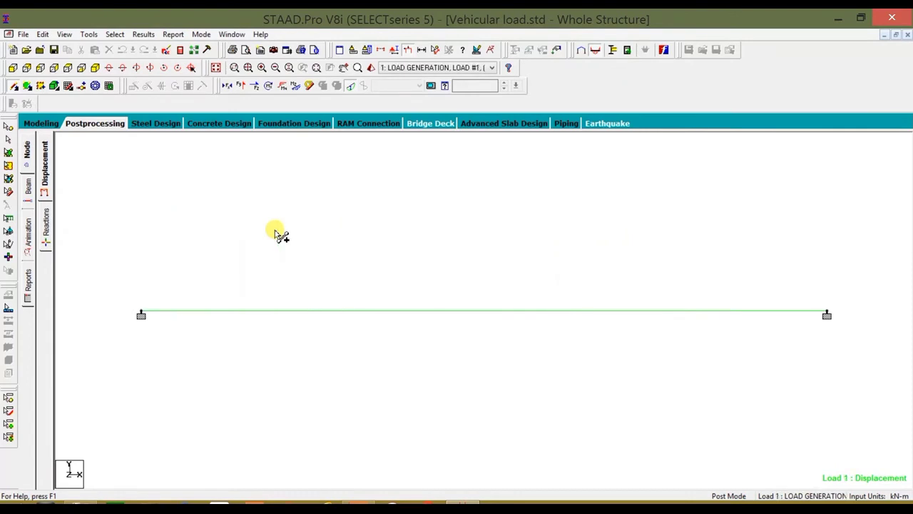
# Advance again from load case 1 to the envelope to check how far the vehicle travels across the beam.
pyautogui.press('Down')
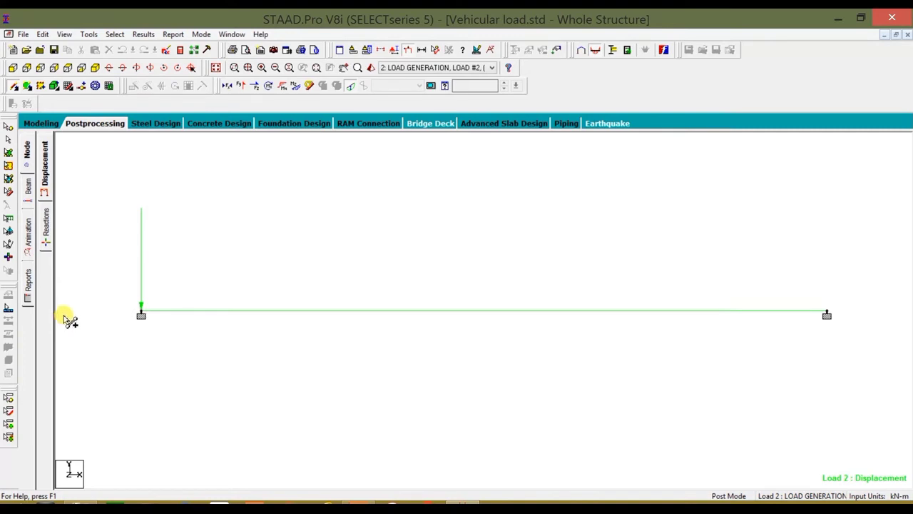
pyautogui.press('Down')
pyautogui.press('Down')
pyautogui.press('Down')
pyautogui.press('Down')
pyautogui.press('Down')
pyautogui.press('Down')
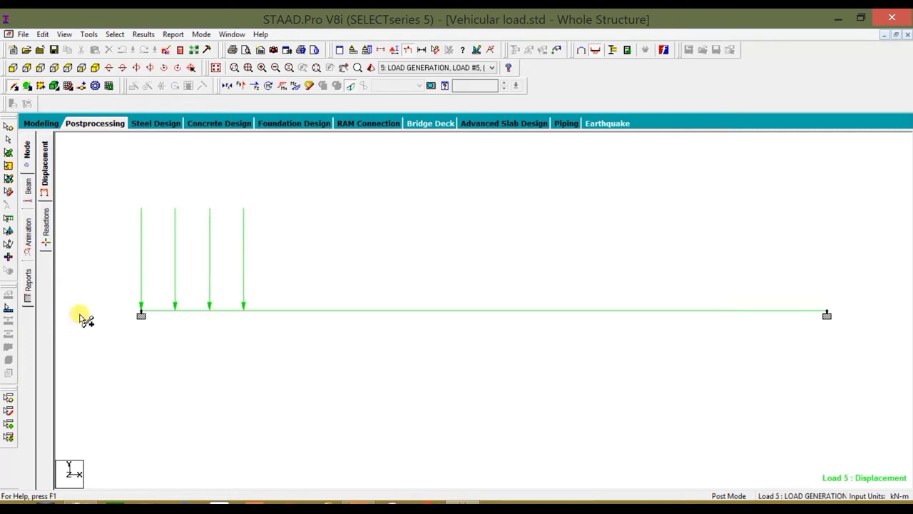
pyautogui.press('Down')
pyautogui.press('Down')
pyautogui.press('Down')
pyautogui.press('Down')
pyautogui.press('Down')
pyautogui.press('Down')
pyautogui.press('Down')
pyautogui.press('Down')
pyautogui.press('Down')
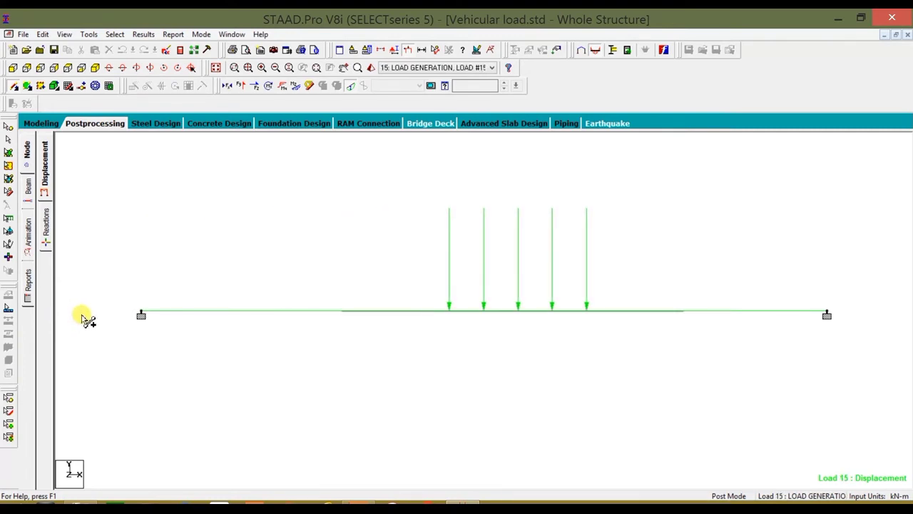
pyautogui.press('Down')
pyautogui.press('Down')
pyautogui.press('Down')
pyautogui.press('Down')
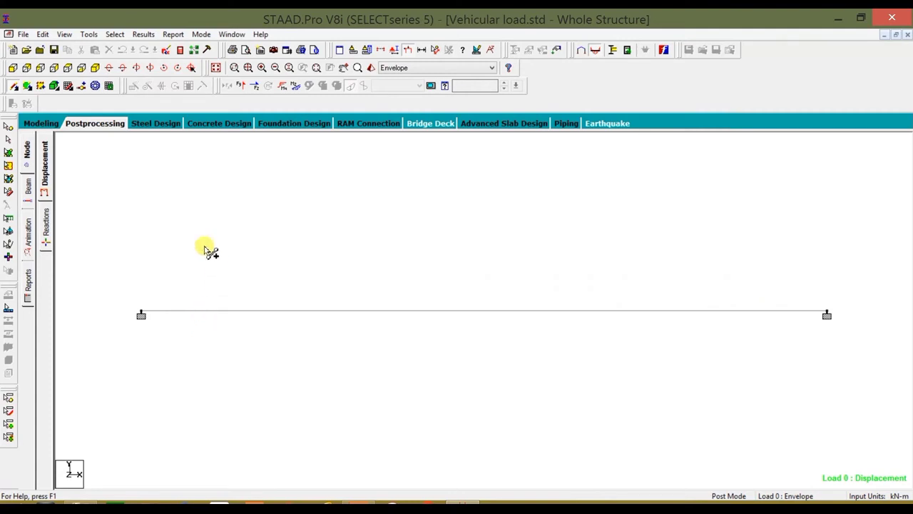
# Set the number of generated loads to 25 in the STAAD Editor input file and save the change.
pyautogui.click(166, 51)
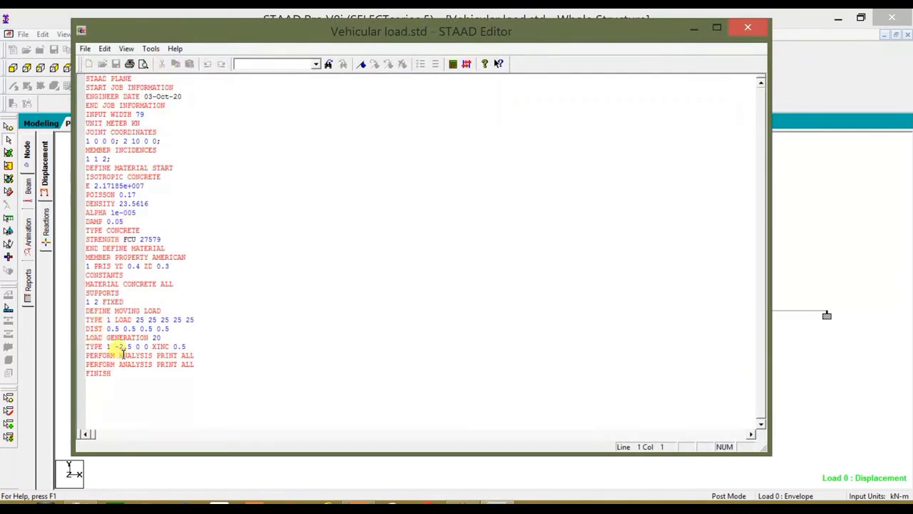
pyautogui.click(161, 339)
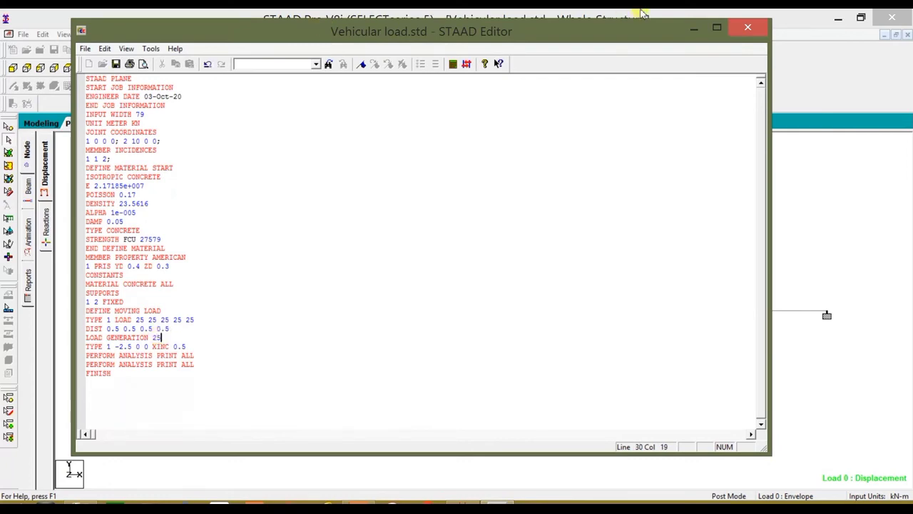
pyautogui.click(748, 26)
pyautogui.click(374, 272)
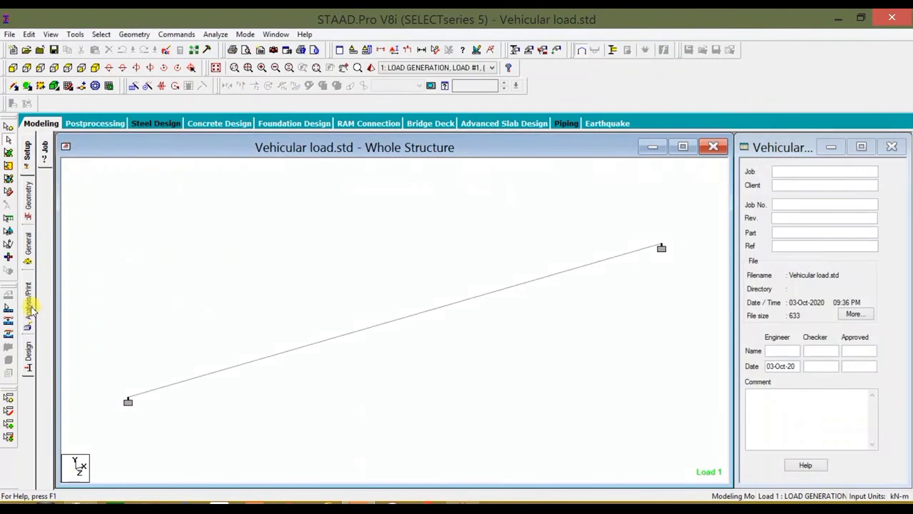
# Add another Perform Analysis command with the All print option to the updated model.
pyautogui.click(30, 308)
pyautogui.click(400, 295)
pyautogui.click(421, 389)
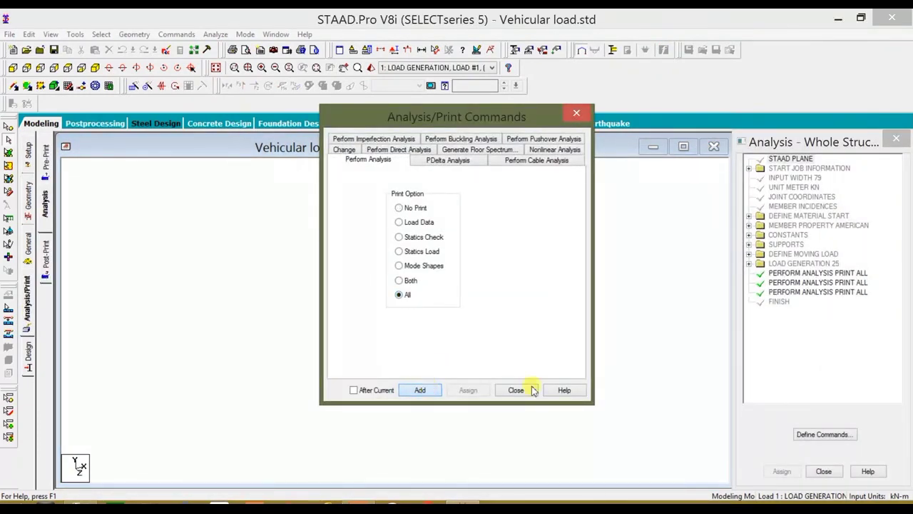
pyautogui.click(515, 389)
# Save and rerun the analysis with the 25 generated loads, and open the post-processing results for all load cases.
pyautogui.click(215, 35)
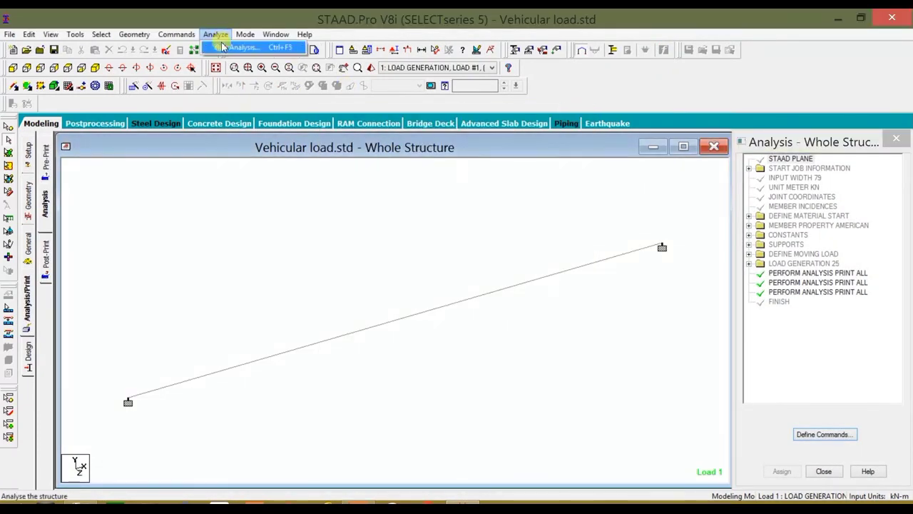
pyautogui.click(235, 48)
pyautogui.click(388, 281)
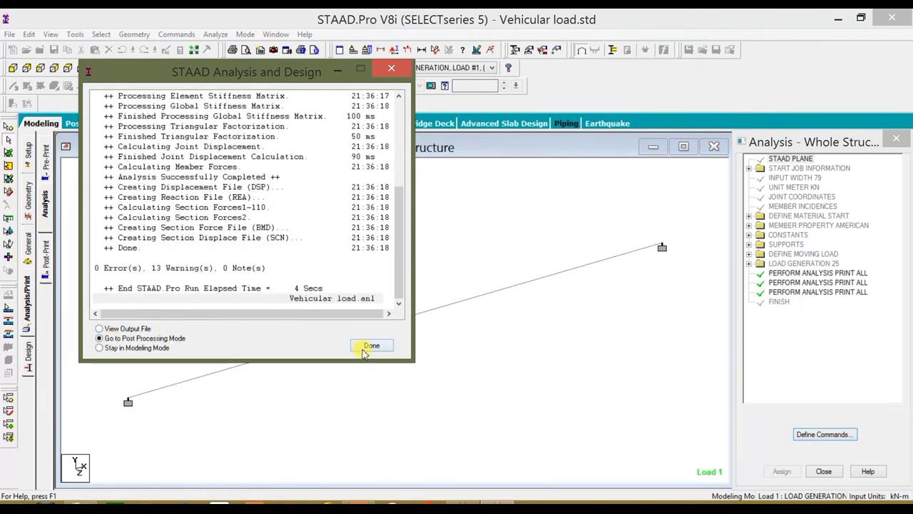
pyautogui.click(370, 346)
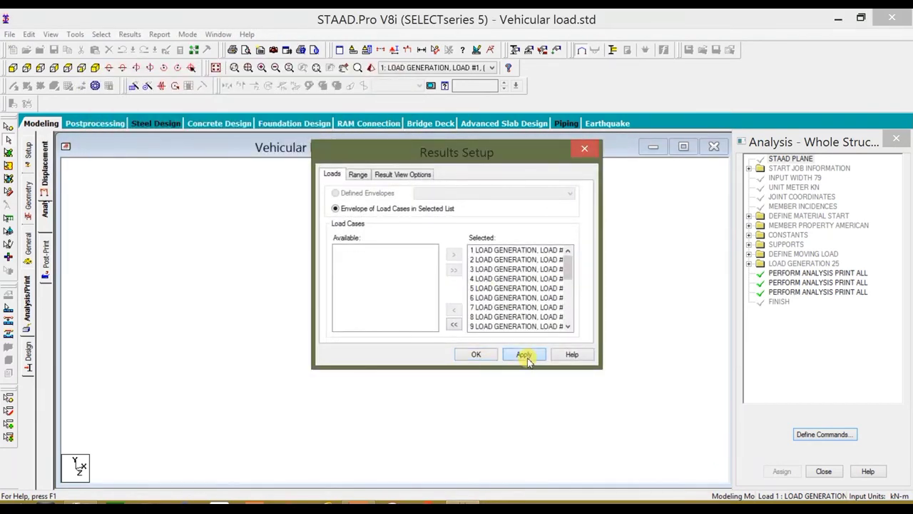
pyautogui.click(474, 356)
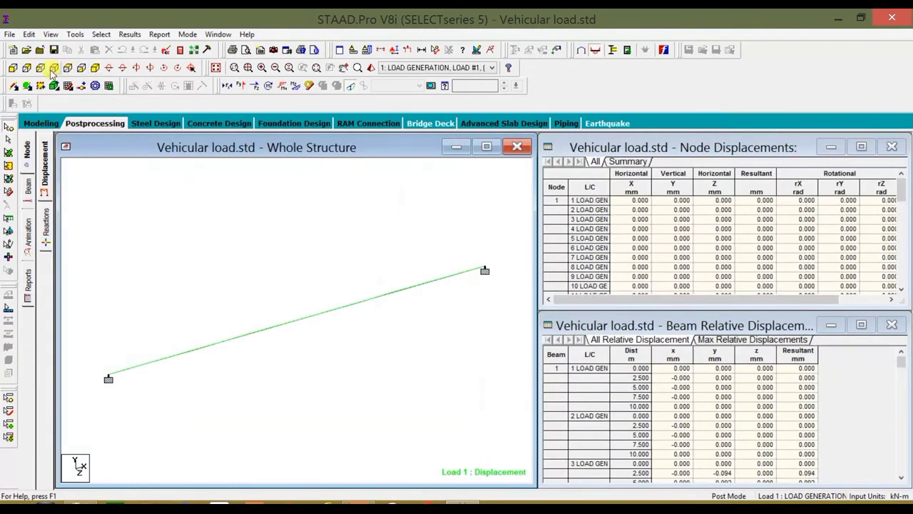
# Show the whole structure maximized in front view for load case 2 and turn on the display of loads.
pyautogui.click(12, 68)
pyautogui.click(487, 146)
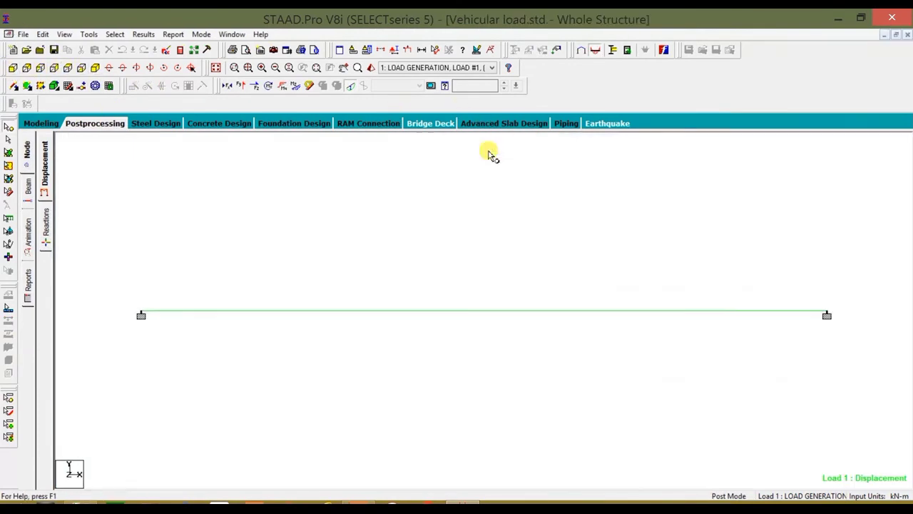
pyautogui.click(444, 69)
pyautogui.click(396, 207)
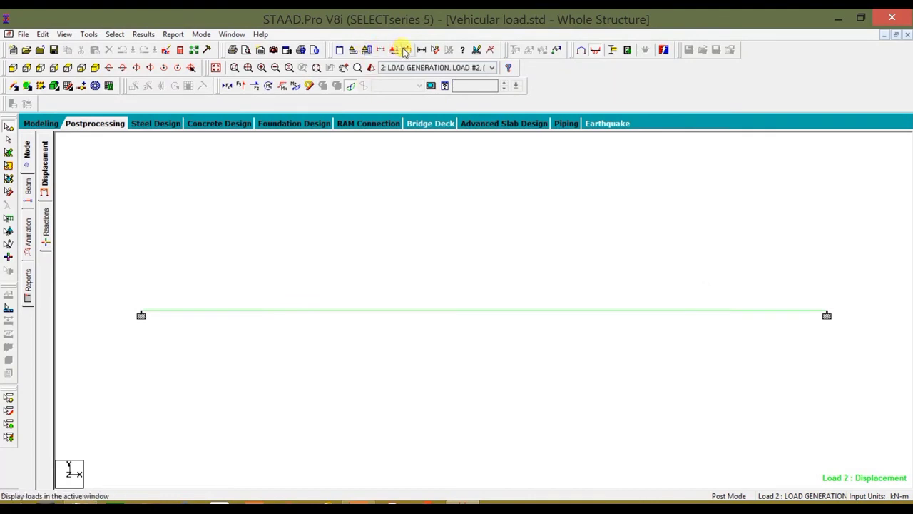
pyautogui.click(408, 49)
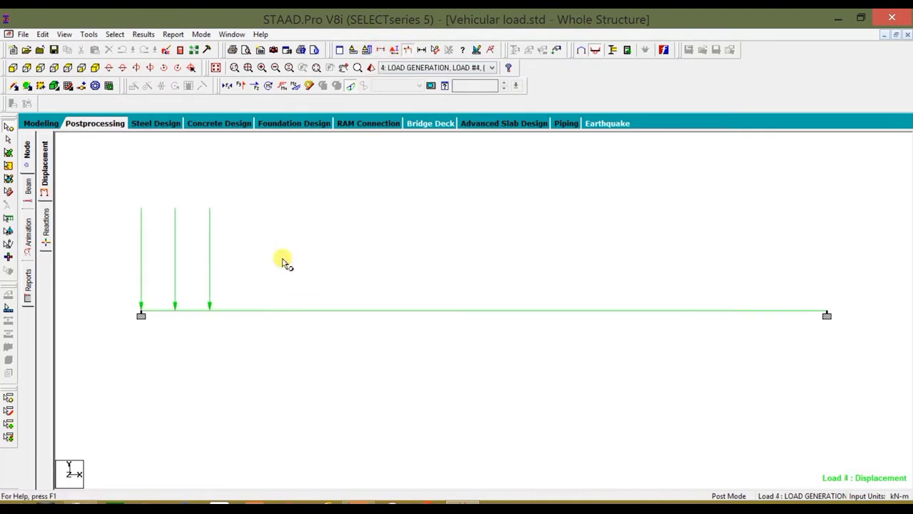
# Return to load case 1 and advance through the generated cases to the envelope to examine the vehicle's travel across the beam.
pyautogui.press('Down')
pyautogui.press('Down')
pyautogui.press('Up')
pyautogui.press('Up')
pyautogui.press('Up')
pyautogui.press('Up')
pyautogui.press('Up')
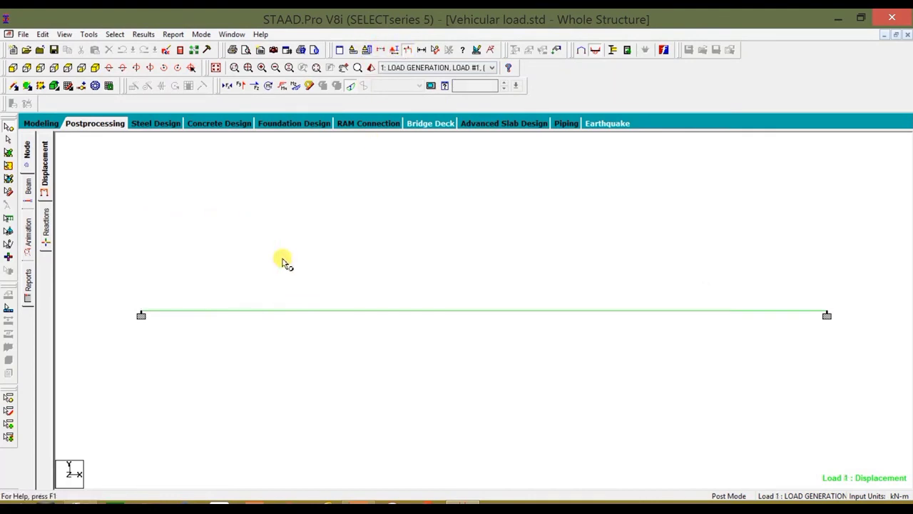
pyautogui.press('Down')
pyautogui.press('Down')
pyautogui.press('Down')
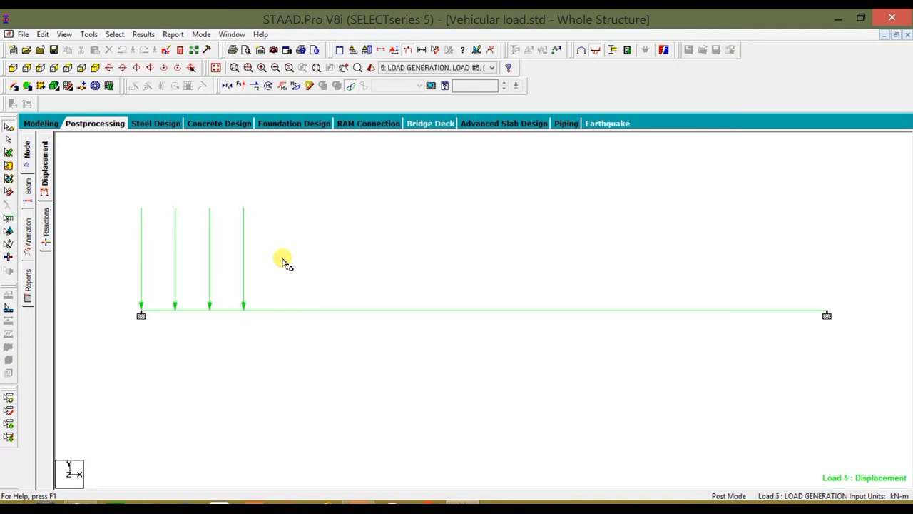
pyautogui.press('Down')
pyautogui.press('Down')
pyautogui.press('Down')
pyautogui.press('Down')
pyautogui.press('Down')
pyautogui.press('Down')
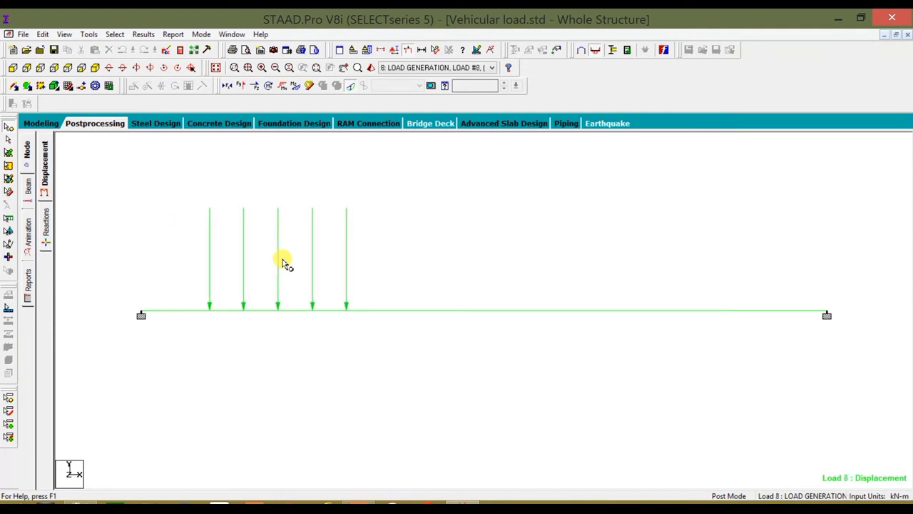
pyautogui.press('Down')
pyautogui.press('Down')
pyautogui.press('Down')
pyautogui.press('Down')
pyautogui.press('Down')
pyautogui.press('Down')
pyautogui.press('Down')
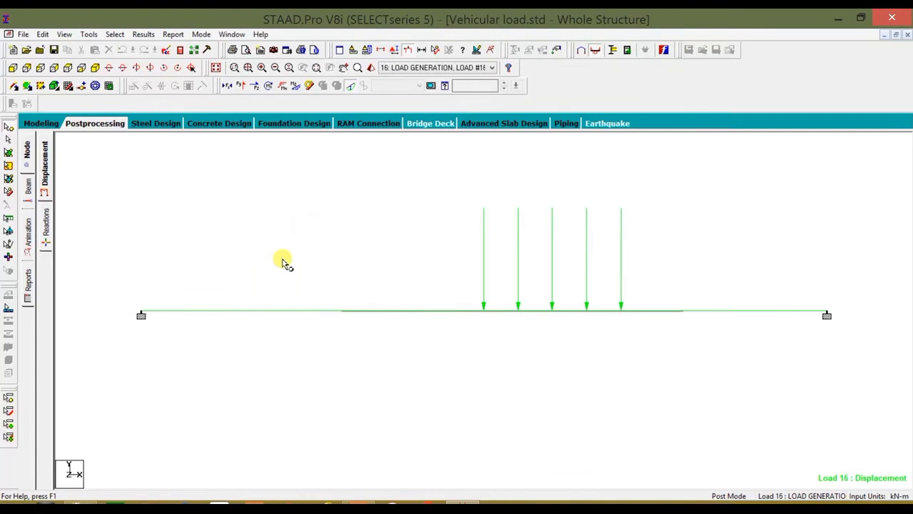
pyautogui.press('Down')
pyautogui.press('Down')
pyautogui.press('Down')
pyautogui.press('Down')
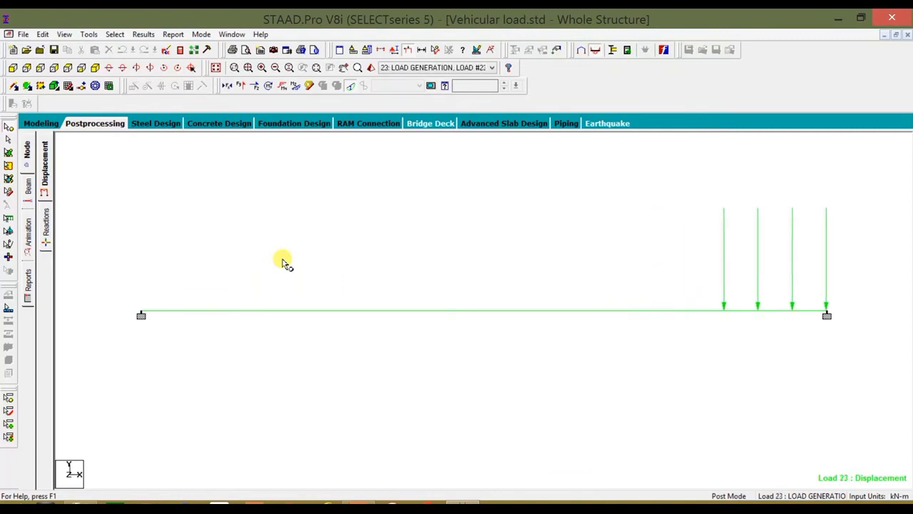
pyautogui.press('Down')
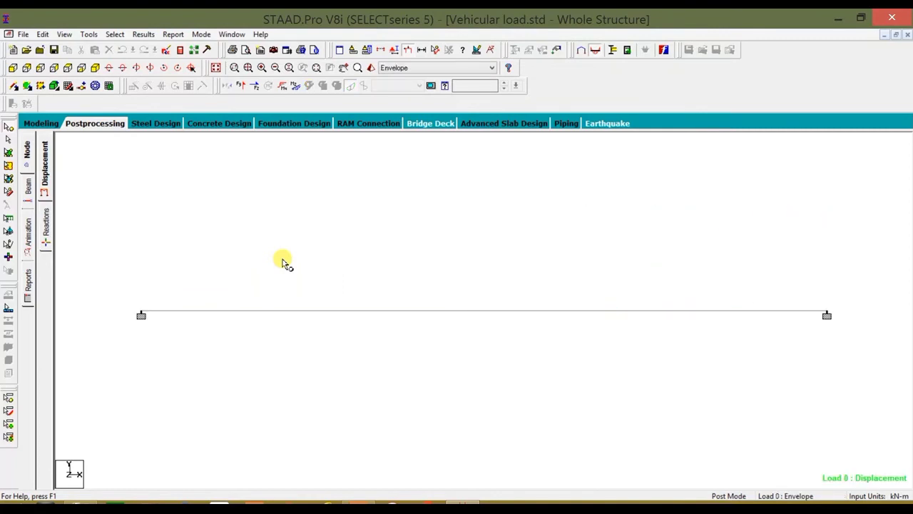
# Go back from the envelope through the load cases to compare vehicle positions, ending on load case 9.
pyautogui.press('Up')
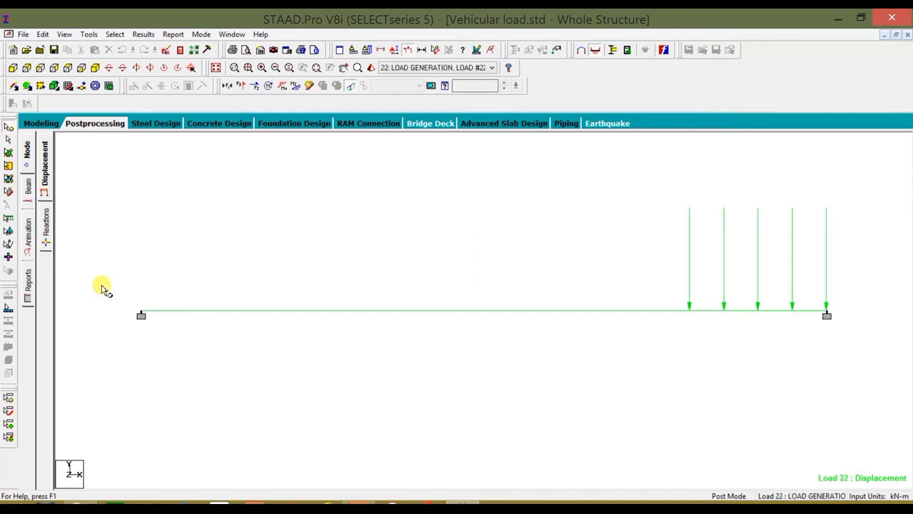
pyautogui.press('Up')
pyautogui.press('Up')
pyautogui.press('Up')
pyautogui.press('Up')
pyautogui.press('Up')
pyautogui.press('Up')
pyautogui.press('Up')
pyautogui.press('Up')
pyautogui.press('Up')
pyautogui.press('Up')
pyautogui.press('Up')
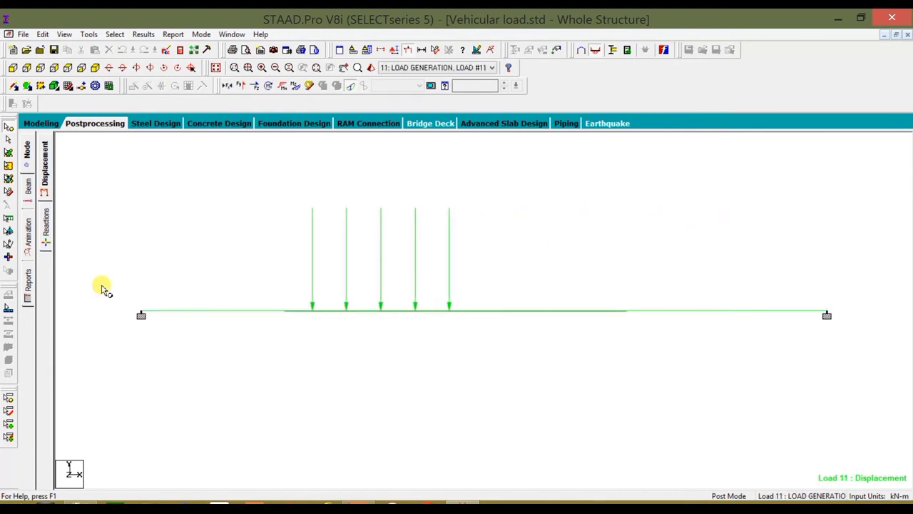
pyautogui.press('Up')
pyautogui.press('Up')
pyautogui.press('Up')
pyautogui.press('Up')
pyautogui.press('Up')
pyautogui.press('Down')
pyautogui.press('Down')
pyautogui.press('Down')
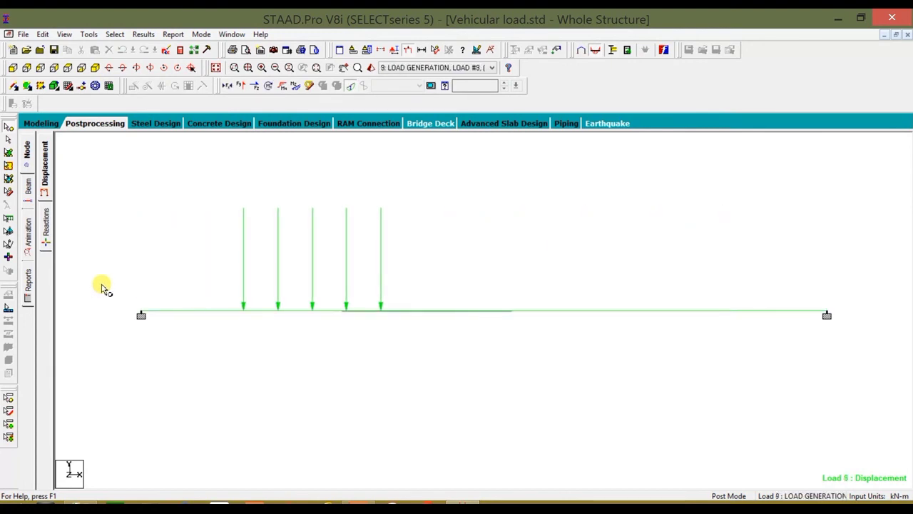
pyautogui.press('Down')
pyautogui.press('Down')
pyautogui.press('Down')
pyautogui.press('Up')
pyautogui.press('Up')
pyautogui.press('Up')
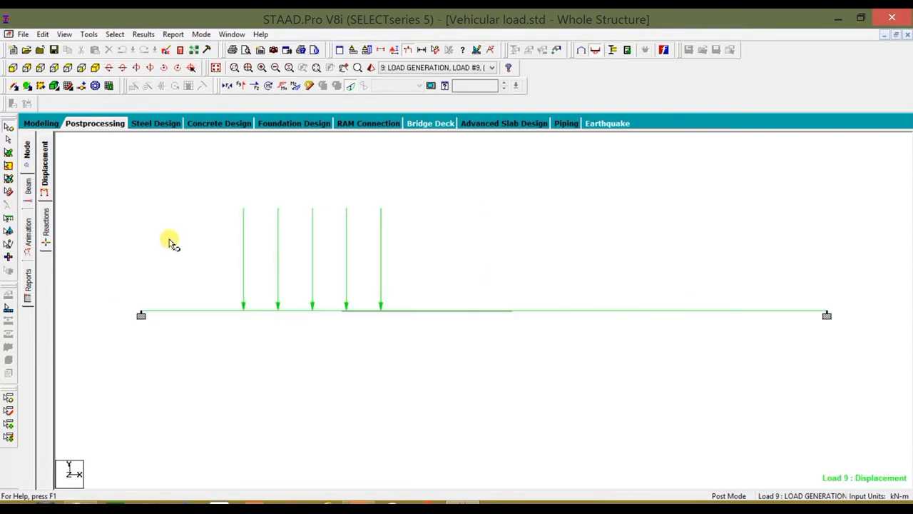
# Overlay the Bending Z and Shear Y diagrams on the beam for load case 9.
pyautogui.click(352, 86)
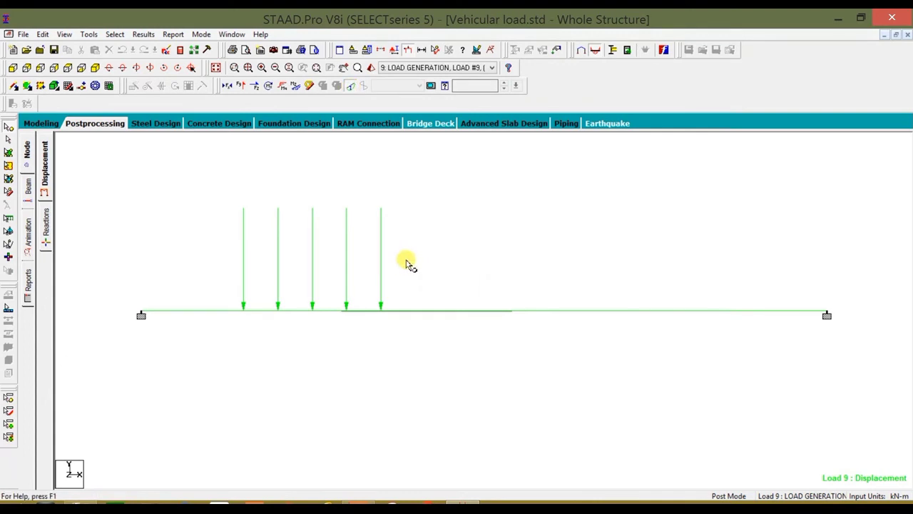
pyautogui.scroll(4, 414, 265)
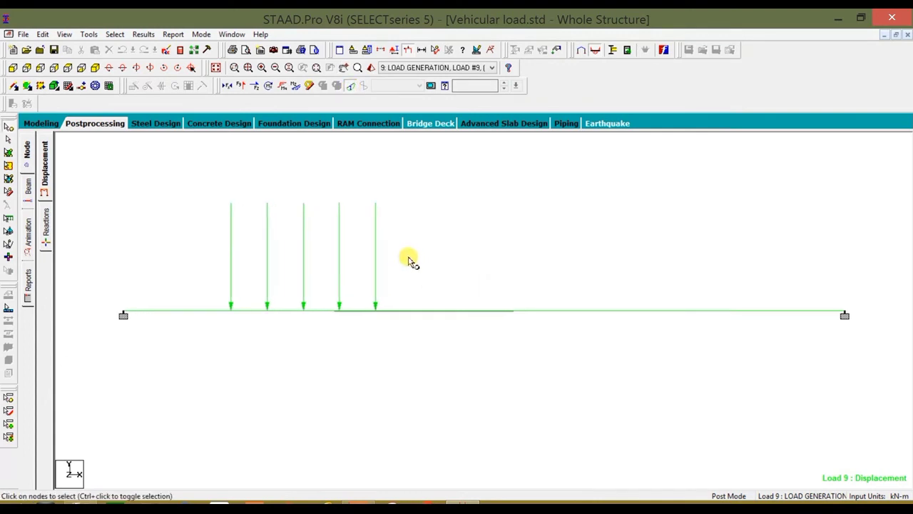
pyautogui.click(296, 85)
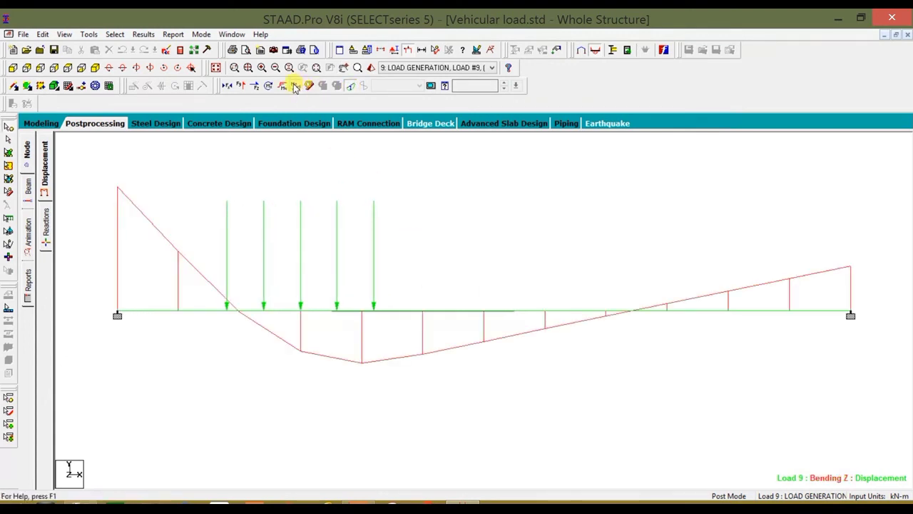
pyautogui.click(242, 87)
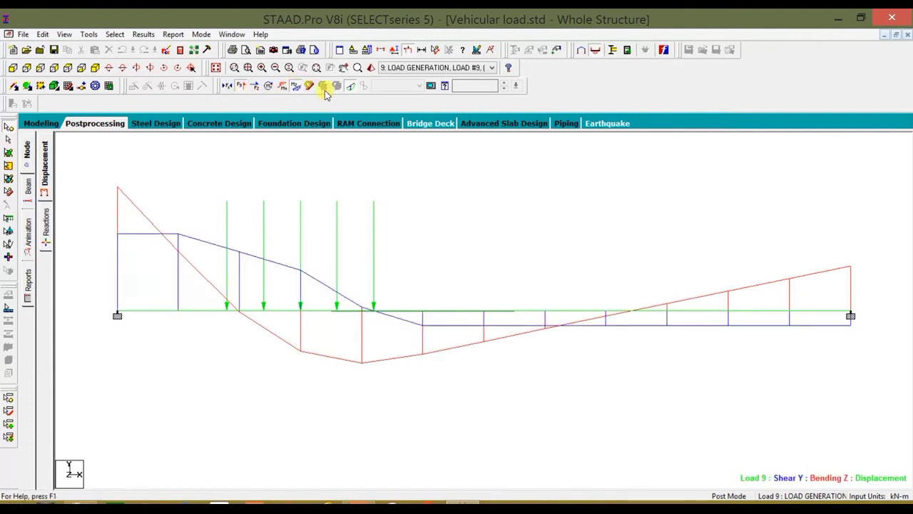
# Hide the Bending Z and Shear Y diagrams, keeping the load case 9 loads and displacement displayed.
pyautogui.click(297, 88)
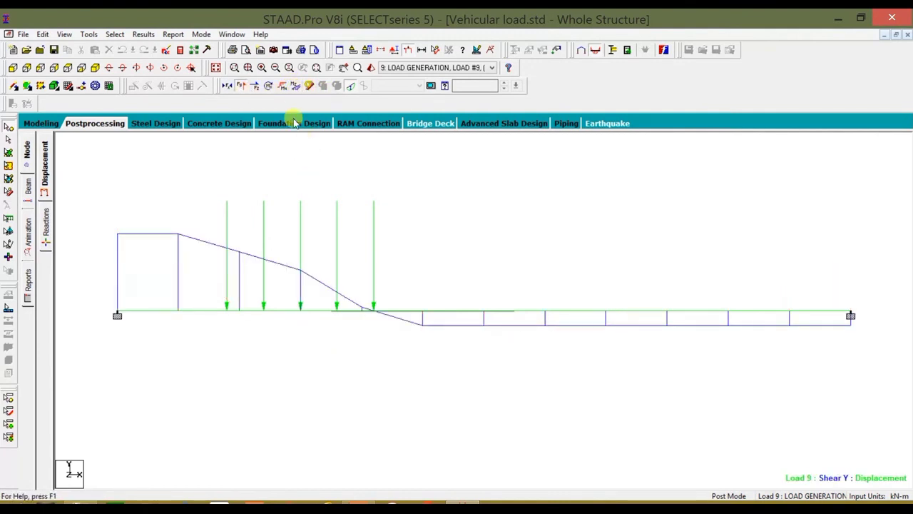
pyautogui.click(297, 88)
pyautogui.click(297, 90)
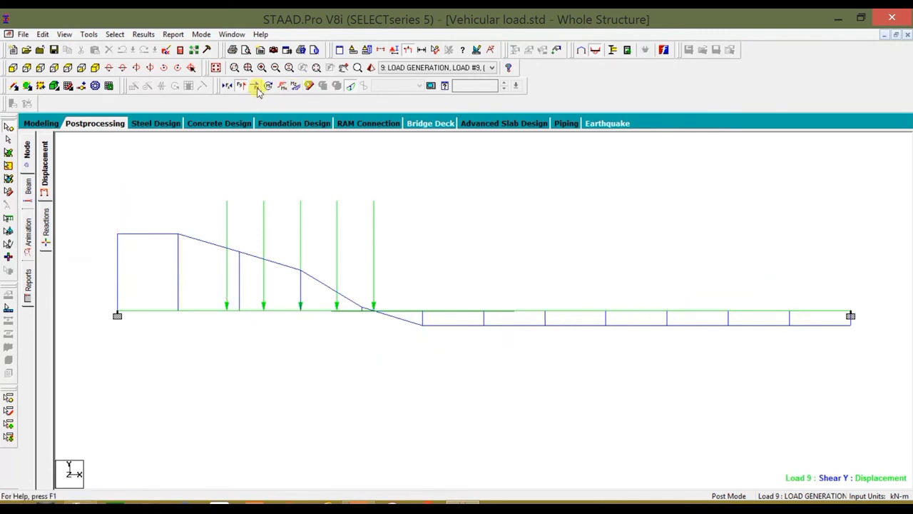
pyautogui.click(244, 88)
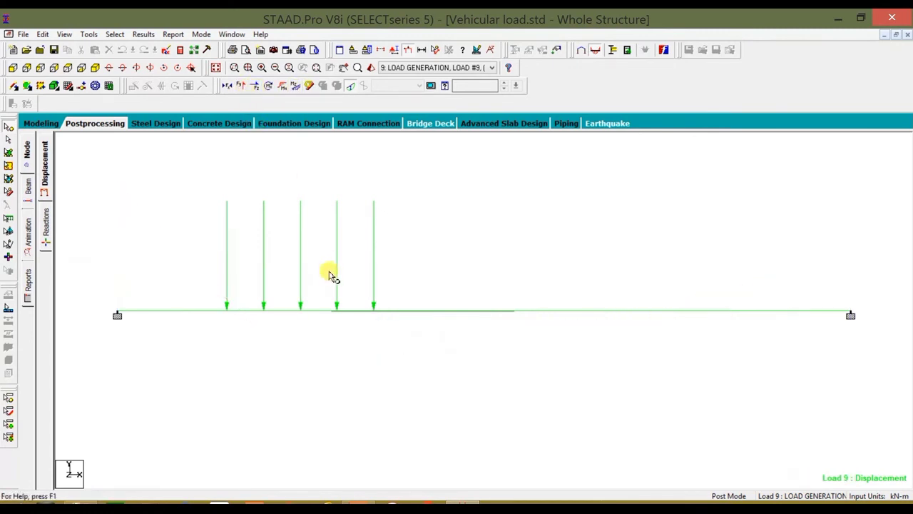